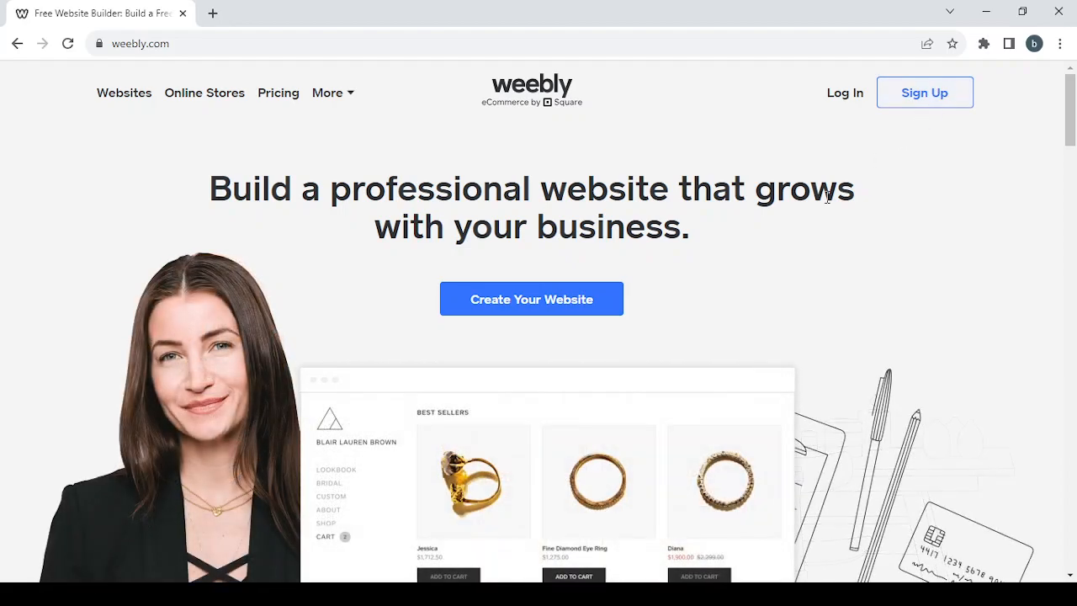
# Step: Log in to Weebly with the account e-mail, continuing through the Square sign-in page
pyautogui.click(843, 96)
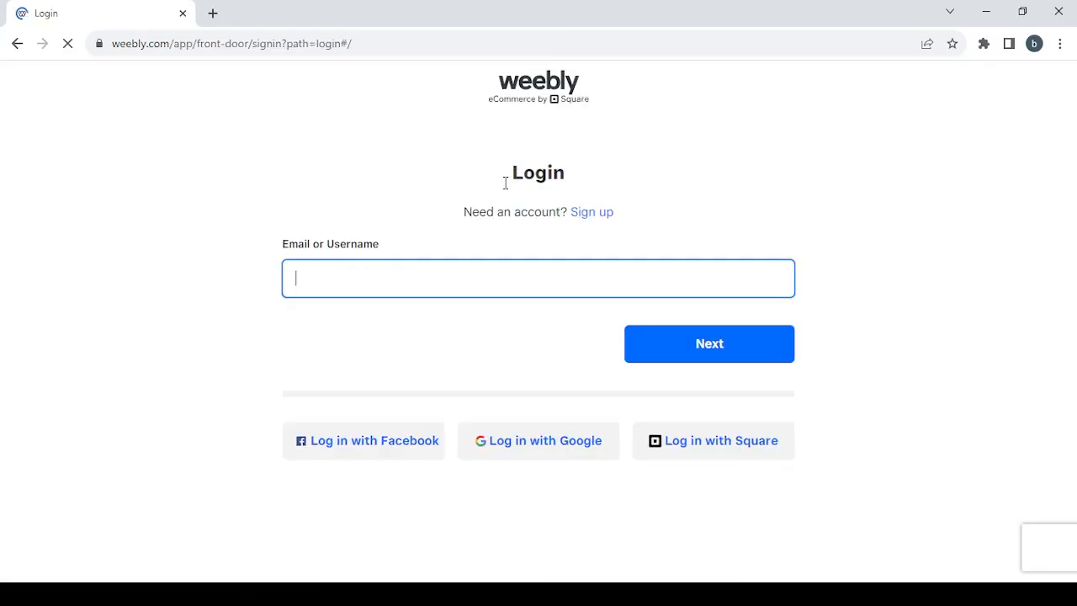
pyautogui.write('b')
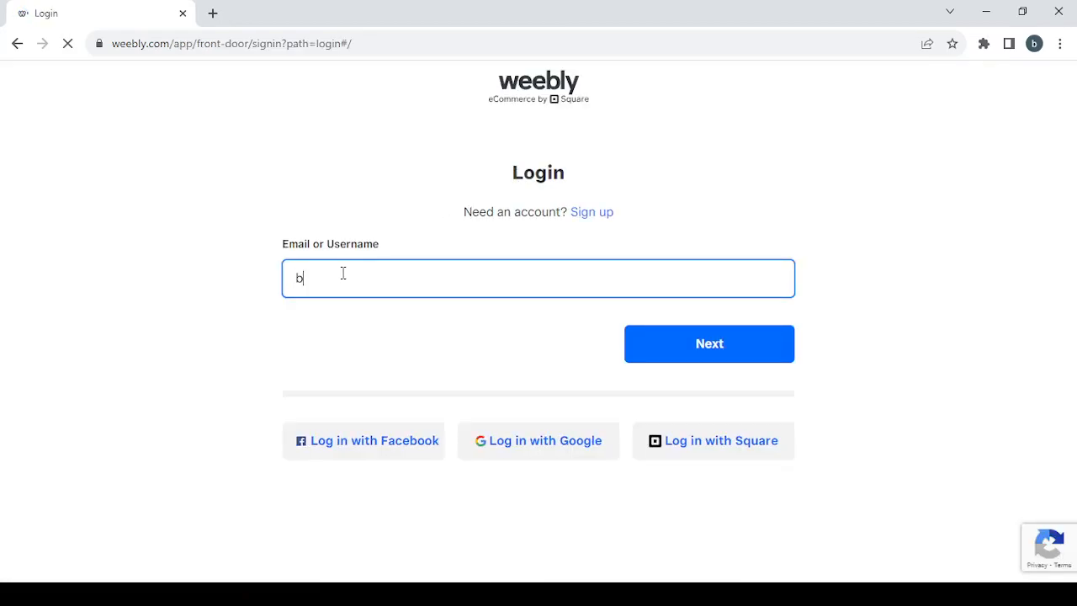
pyautogui.click(409, 314)
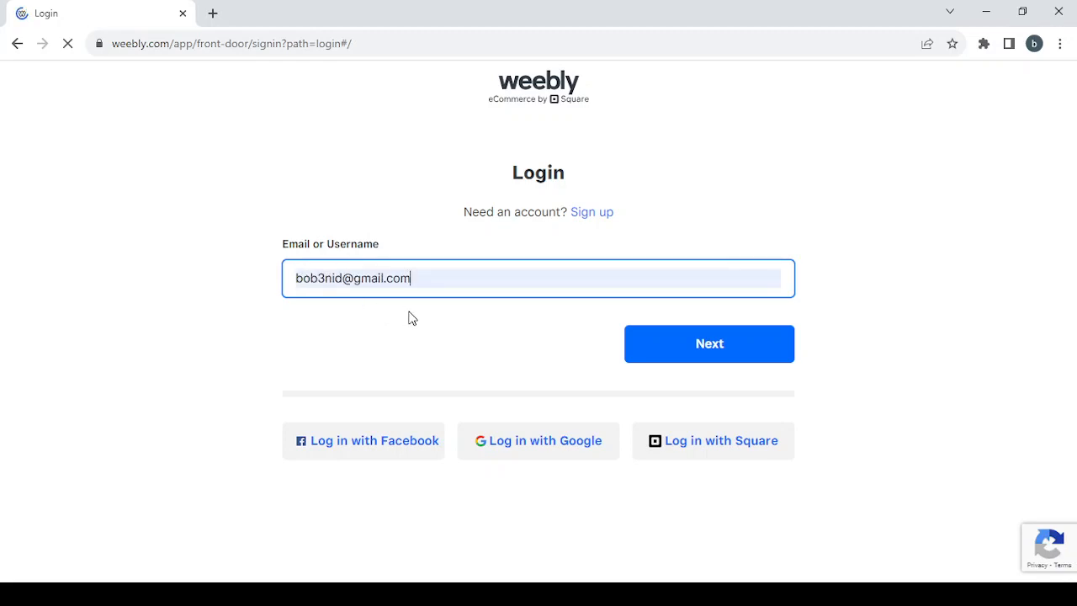
pyautogui.click(755, 342)
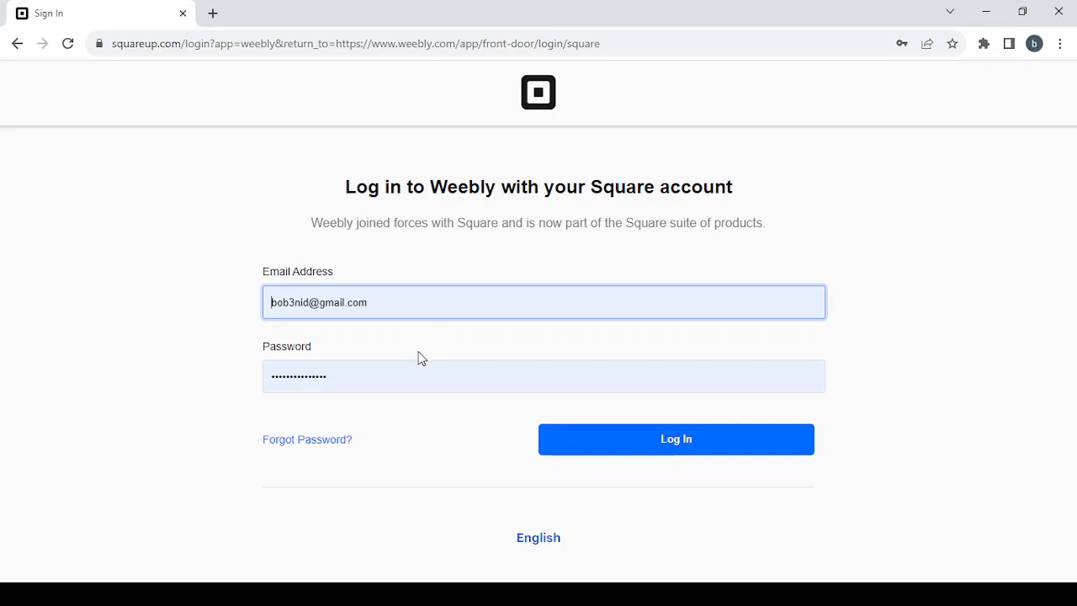
pyautogui.click(642, 456)
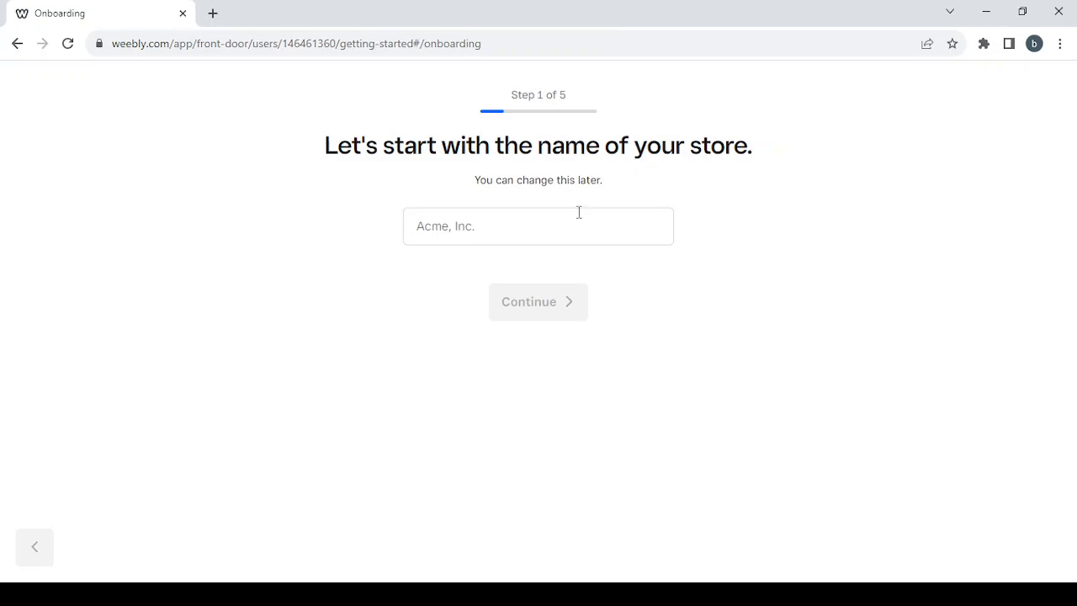
# Step: Name the new store shopping and continue
pyautogui.click(456, 224)
pyautogui.click(456, 224)
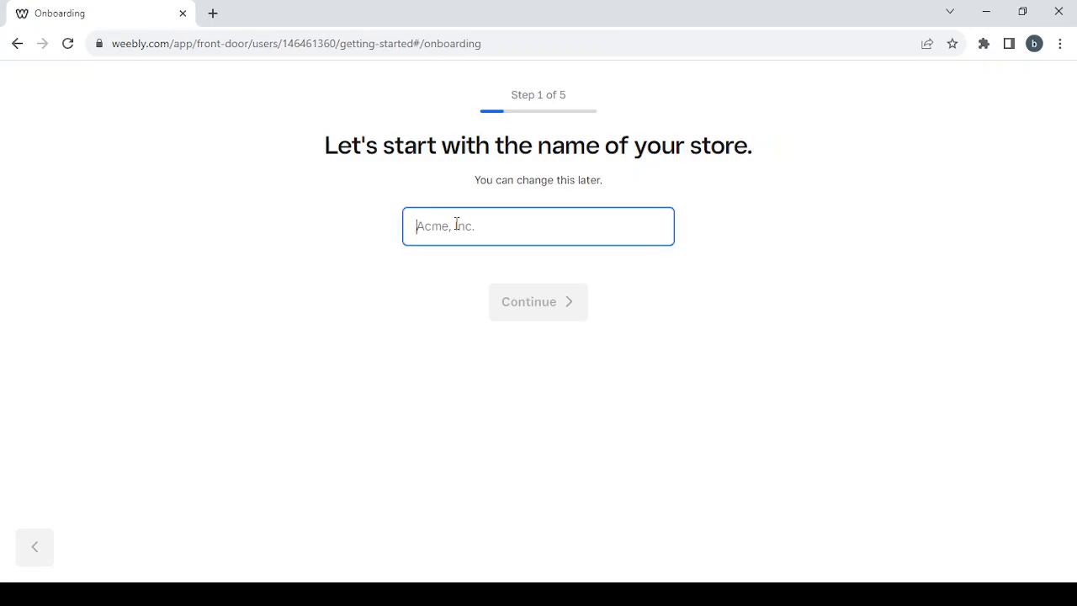
pyautogui.write('shopping')
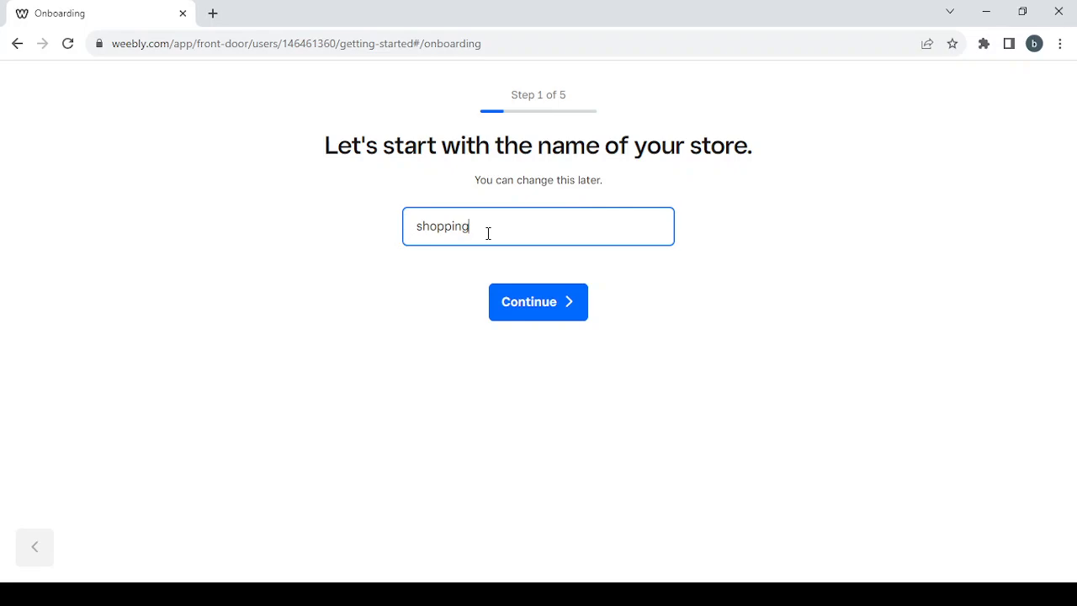
pyautogui.click(563, 318)
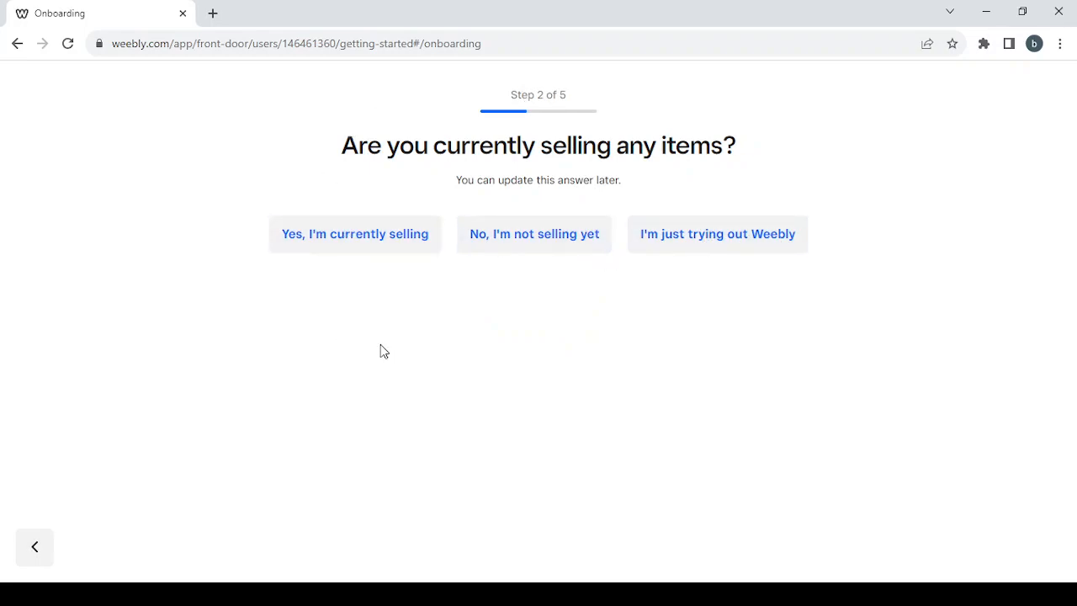
# Step: Answer that you are not selling yet and are not sure yet when you will start
pyautogui.click(553, 233)
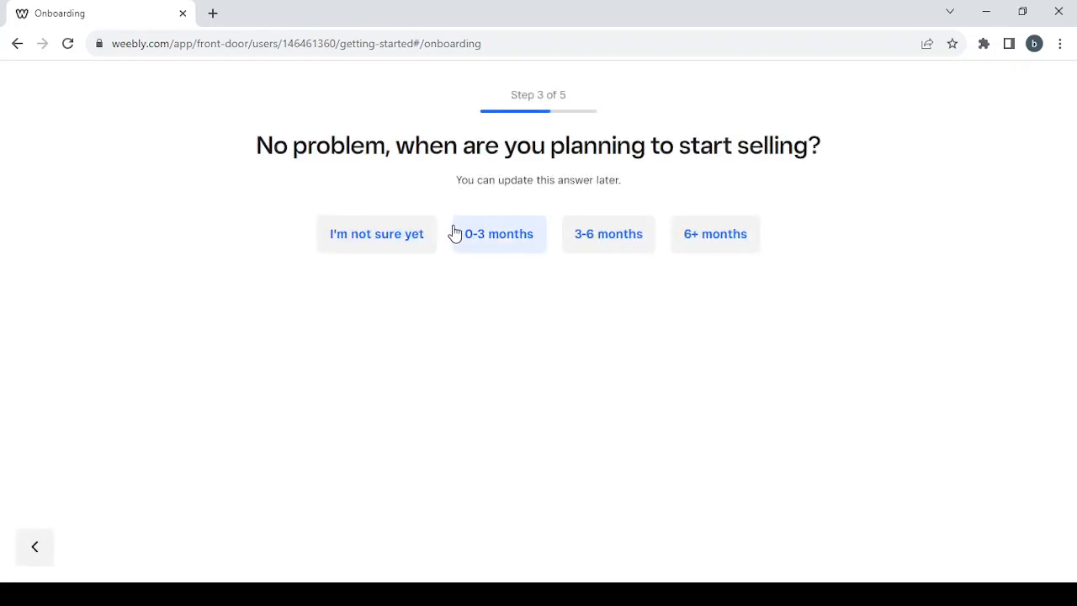
pyautogui.click(345, 242)
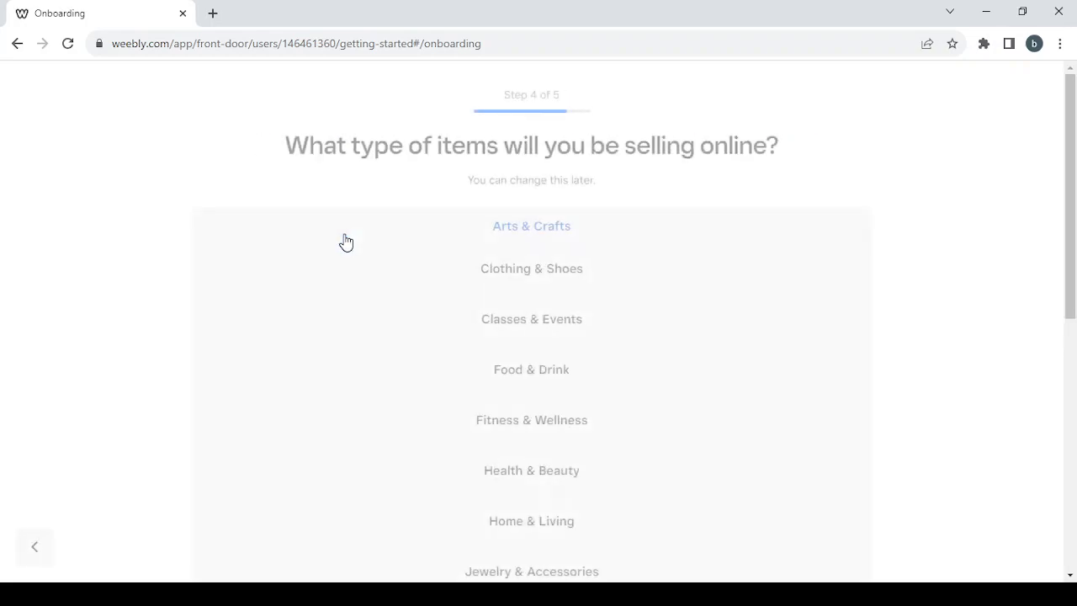
# Step: Choose the type of items to sell, continue, and skip the store address step
pyautogui.scroll(-2, 686, 363)
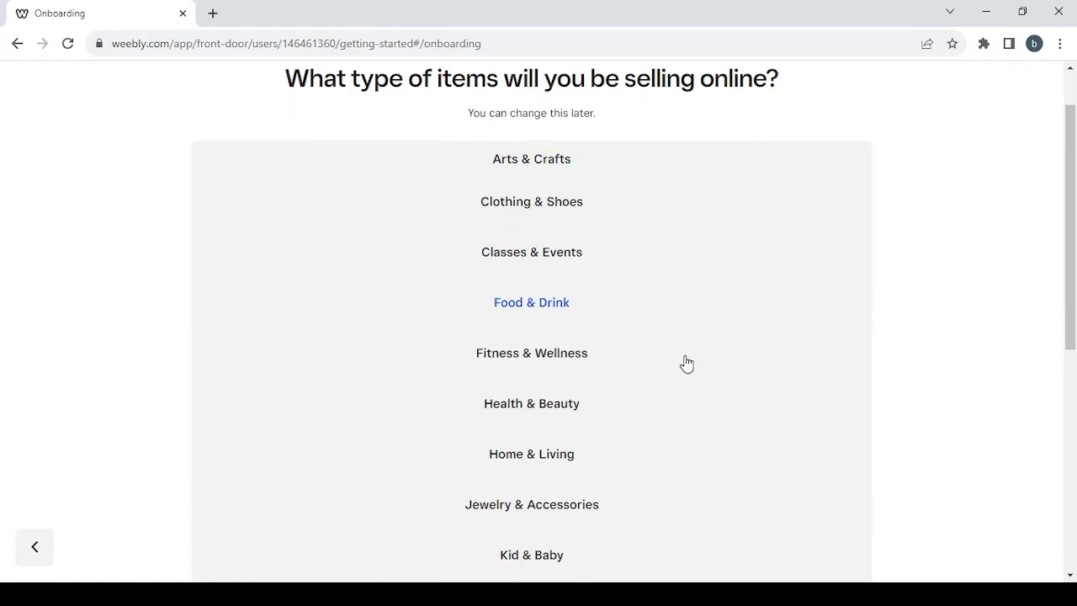
pyautogui.scroll(-1, 686, 364)
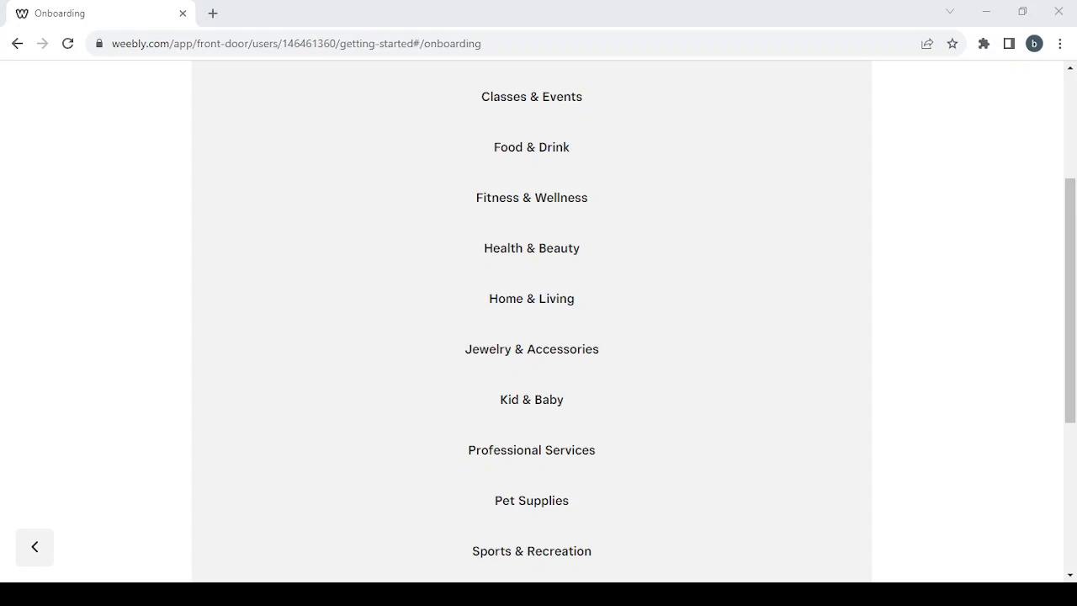
pyautogui.click(895, 140)
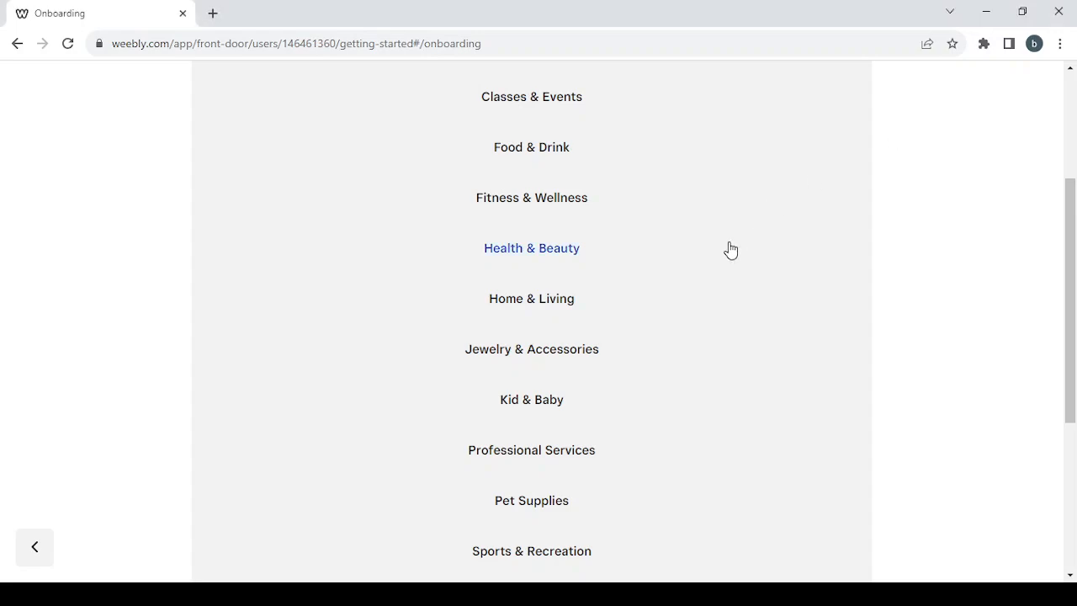
pyautogui.scroll(2, 727, 248)
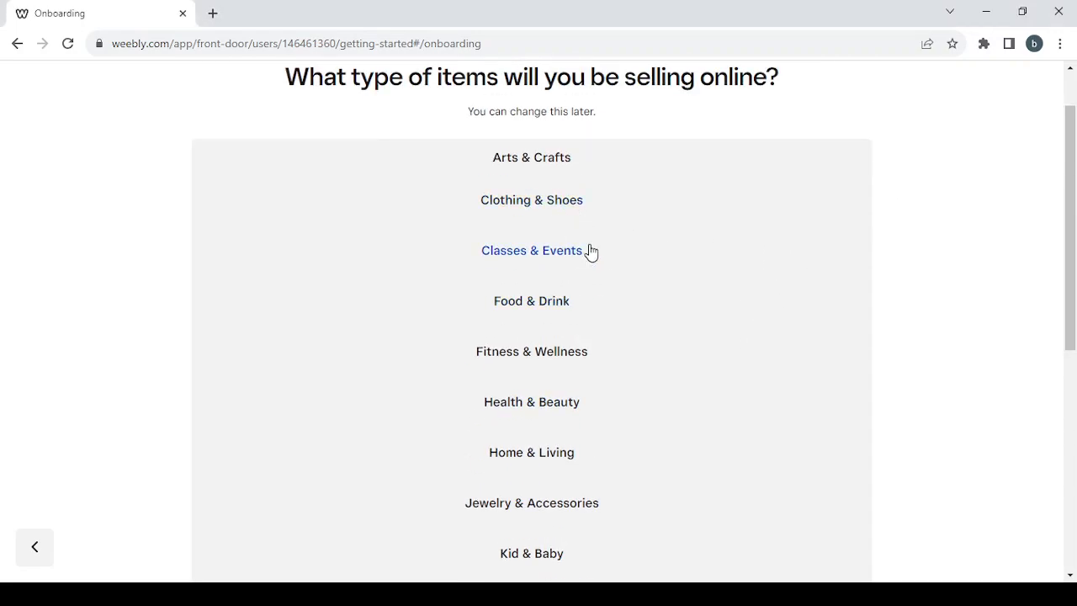
pyautogui.click(562, 463)
pyautogui.scroll(-5, 737, 401)
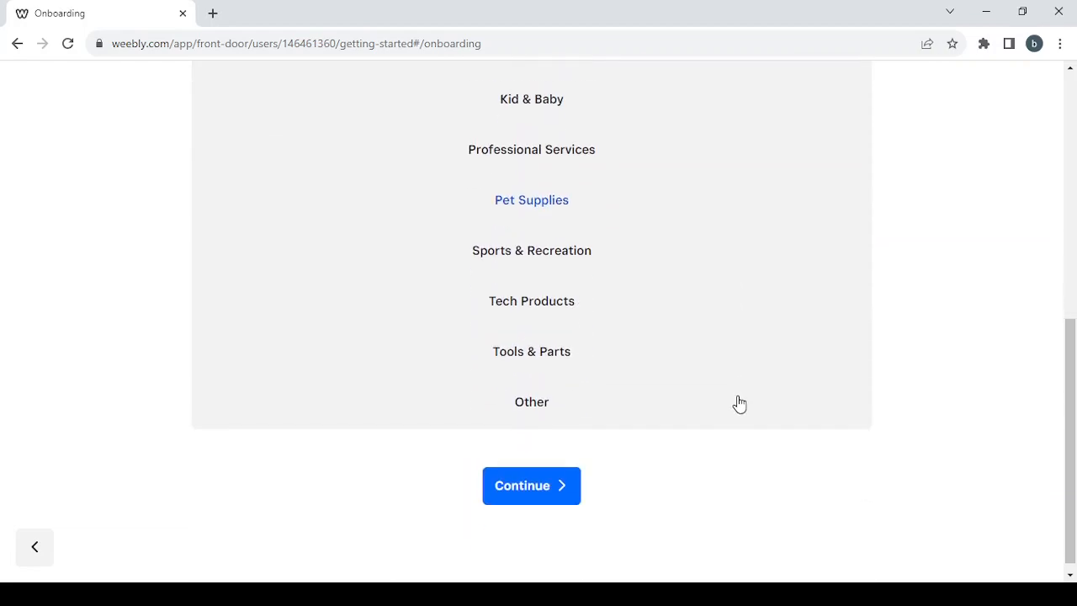
pyautogui.scroll(4, 736, 257)
pyautogui.scroll(-1, 737, 259)
pyautogui.scroll(-2, 737, 259)
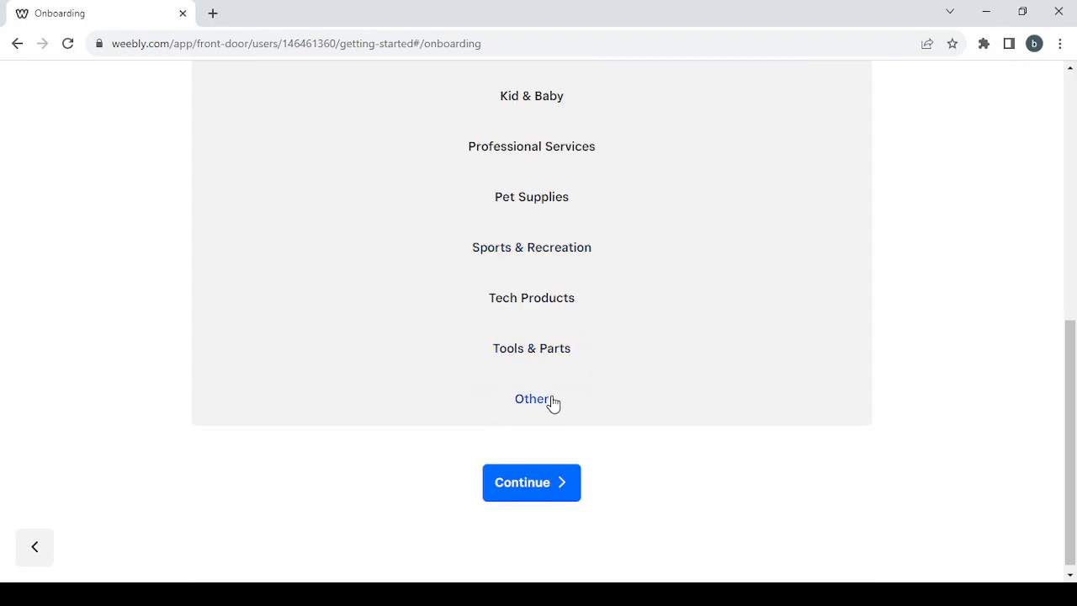
pyautogui.click(557, 495)
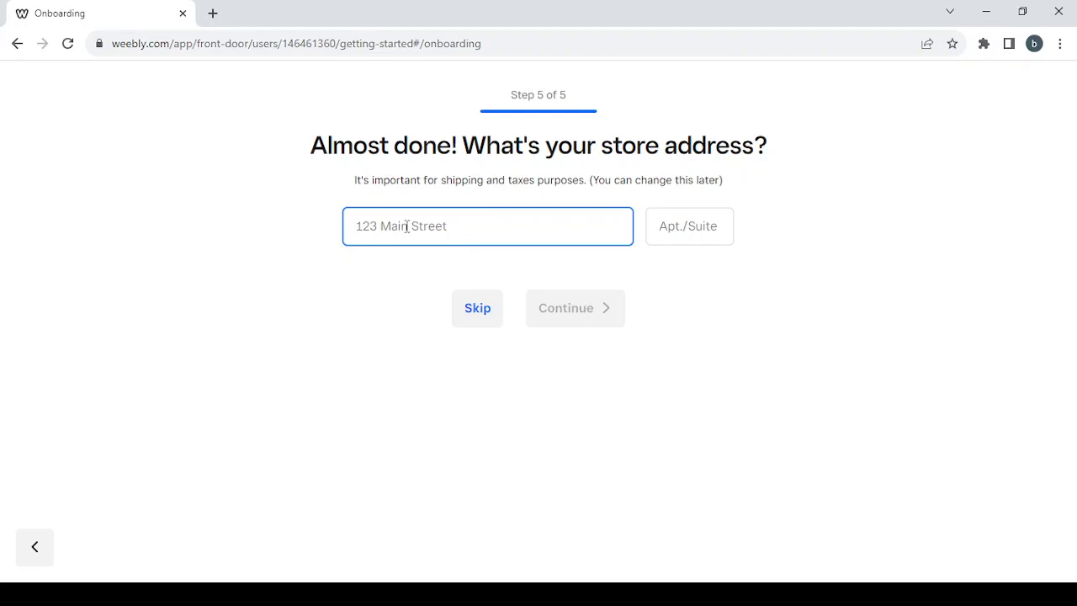
pyautogui.click(465, 318)
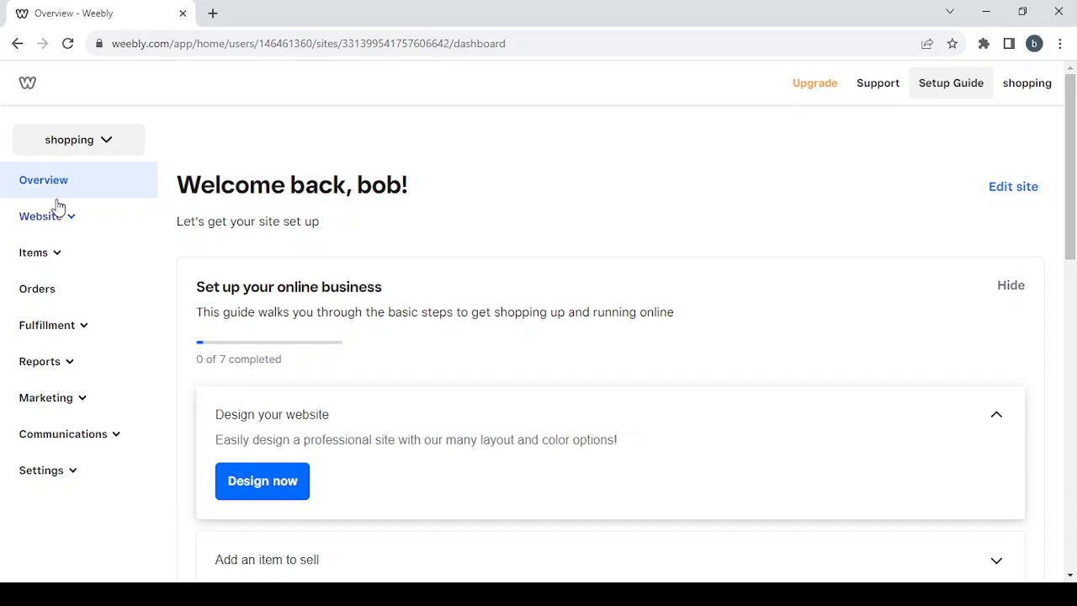
# Step: Expand each dashboard sidebar section in turn to review the pages it contains
pyautogui.click(73, 221)
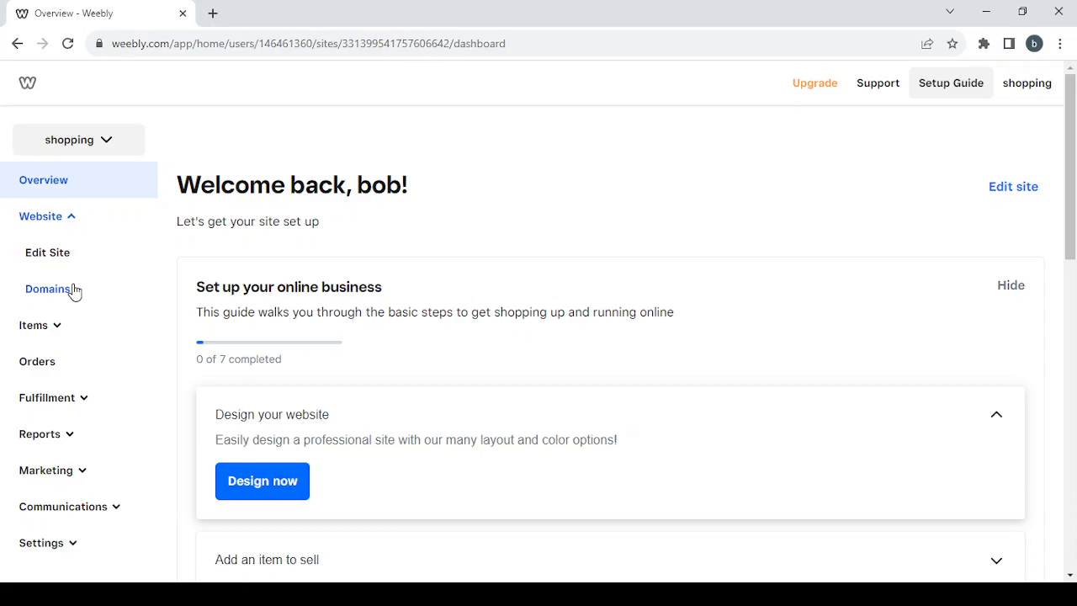
pyautogui.click(74, 222)
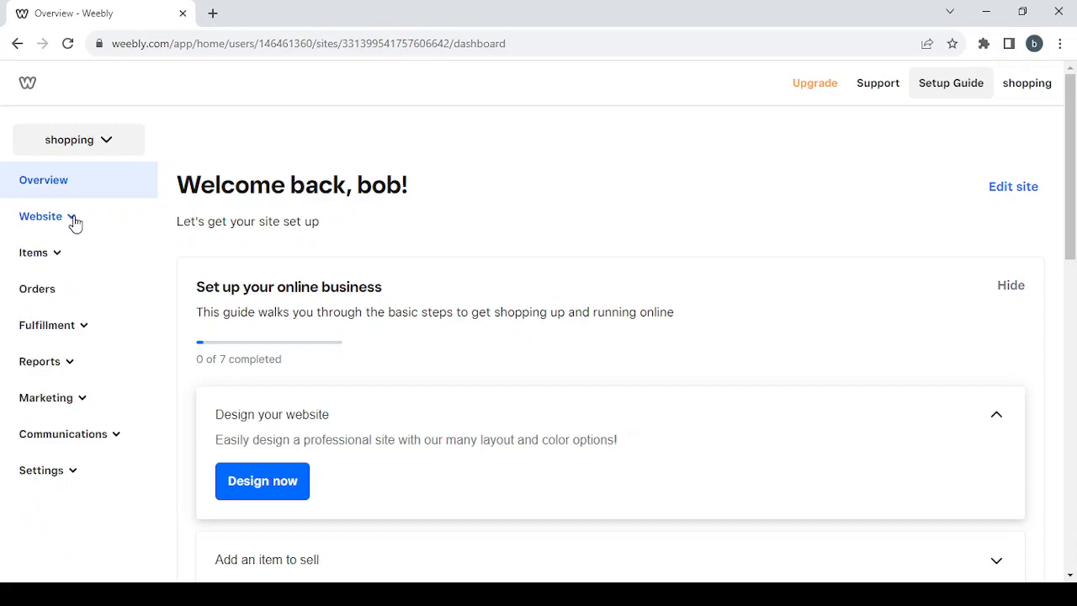
pyautogui.click(55, 262)
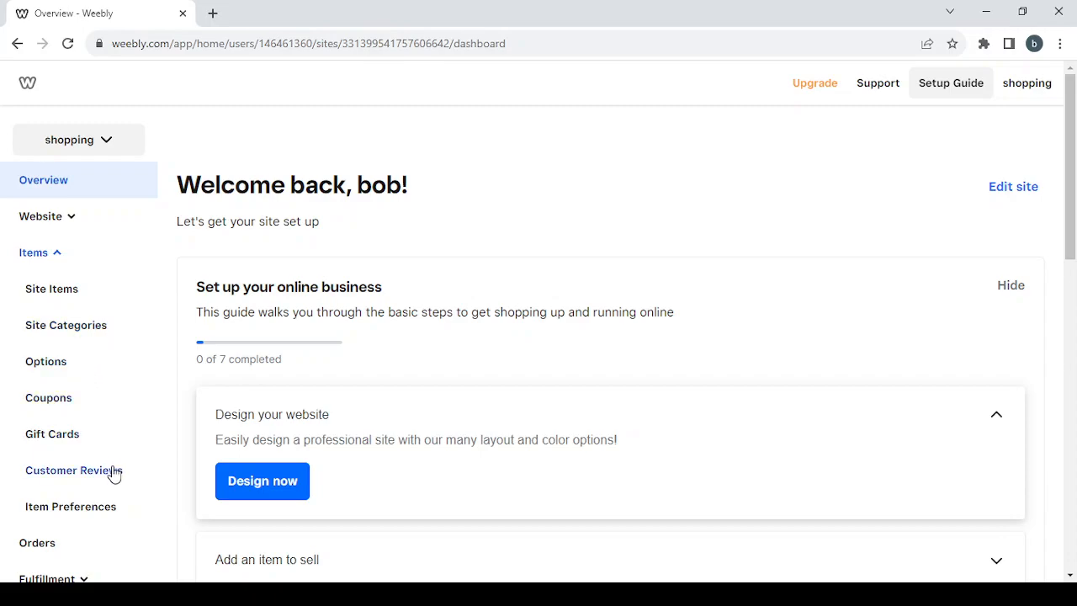
pyautogui.click(61, 261)
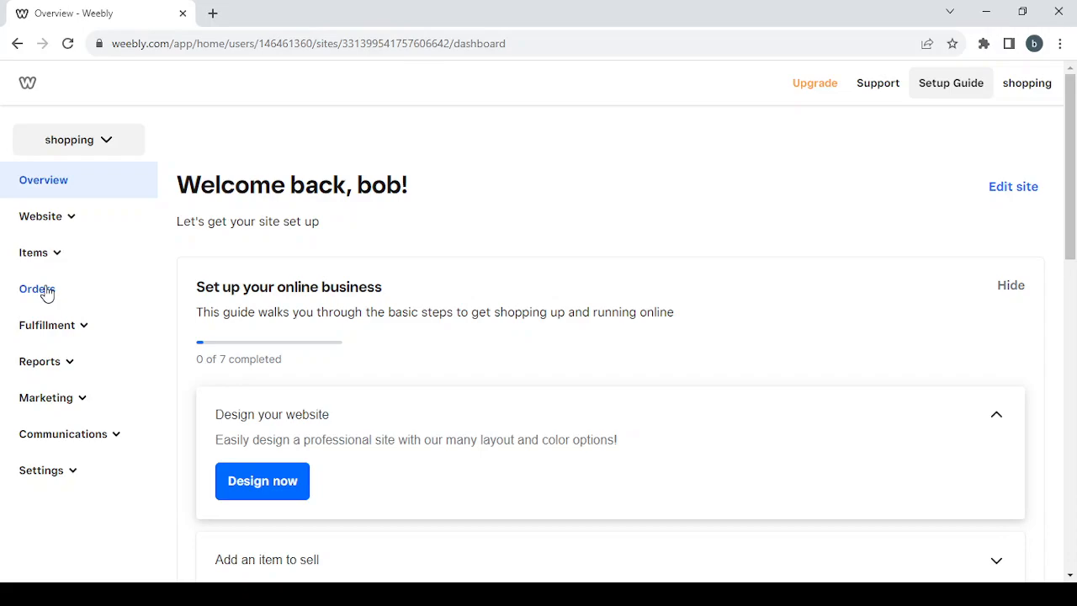
pyautogui.click(79, 330)
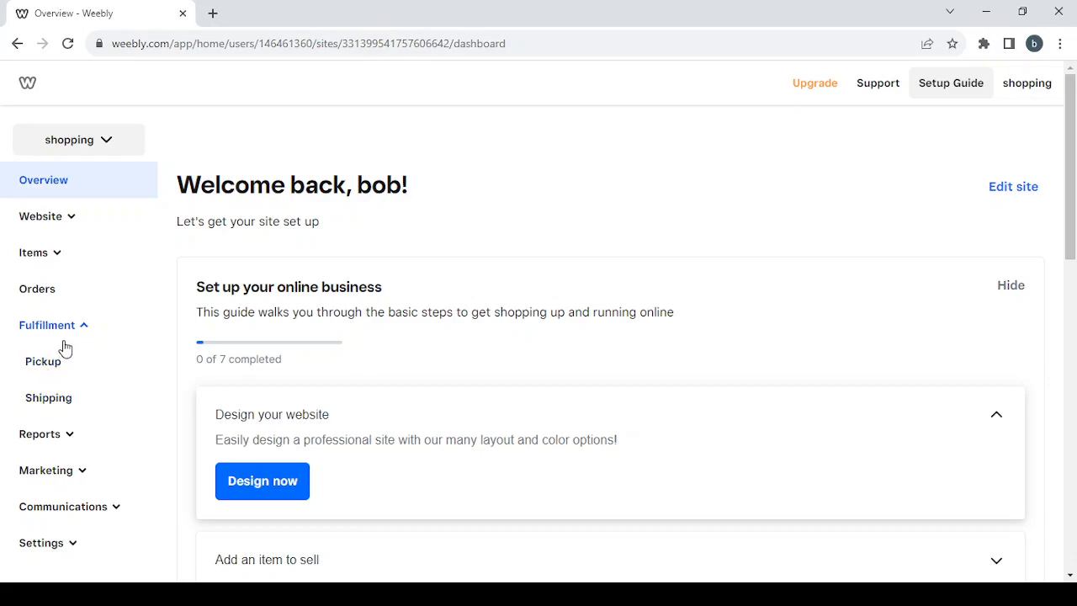
pyautogui.click(74, 333)
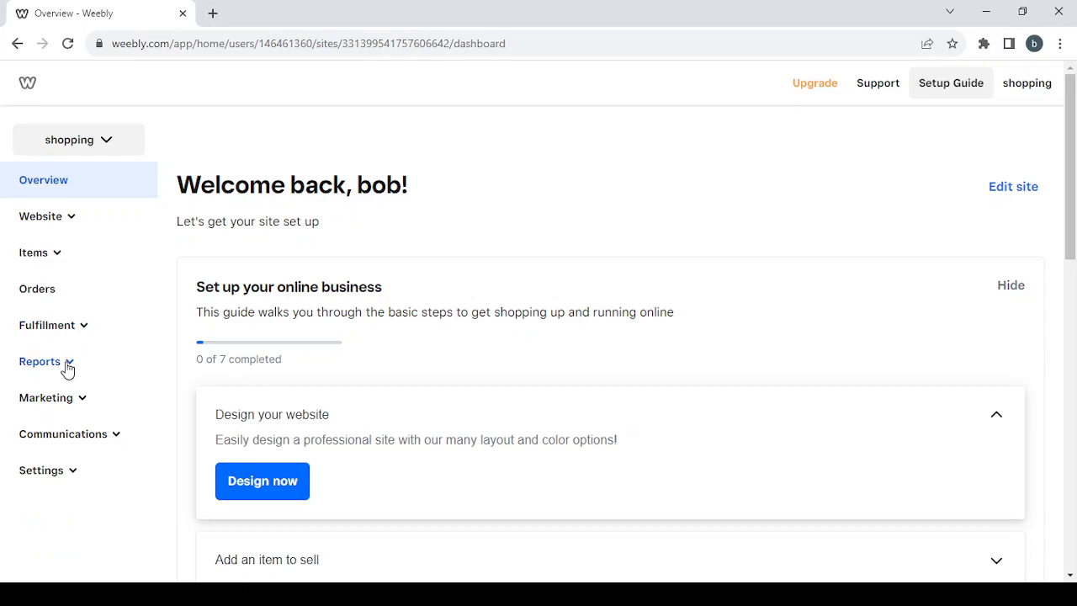
pyautogui.click(67, 365)
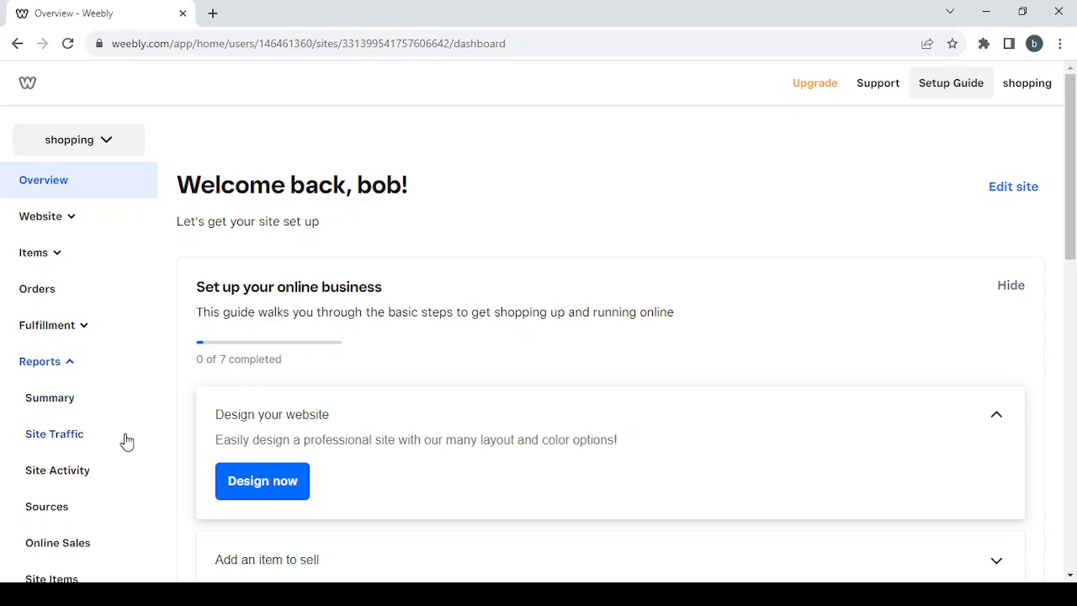
pyautogui.scroll(-1, 127, 442)
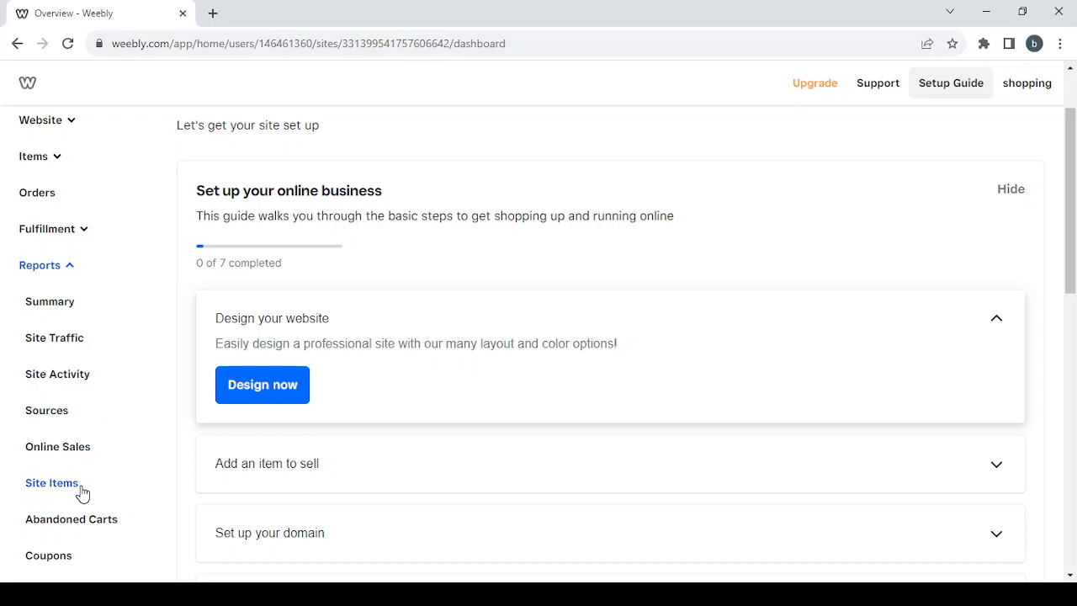
pyautogui.scroll(-1, 75, 392)
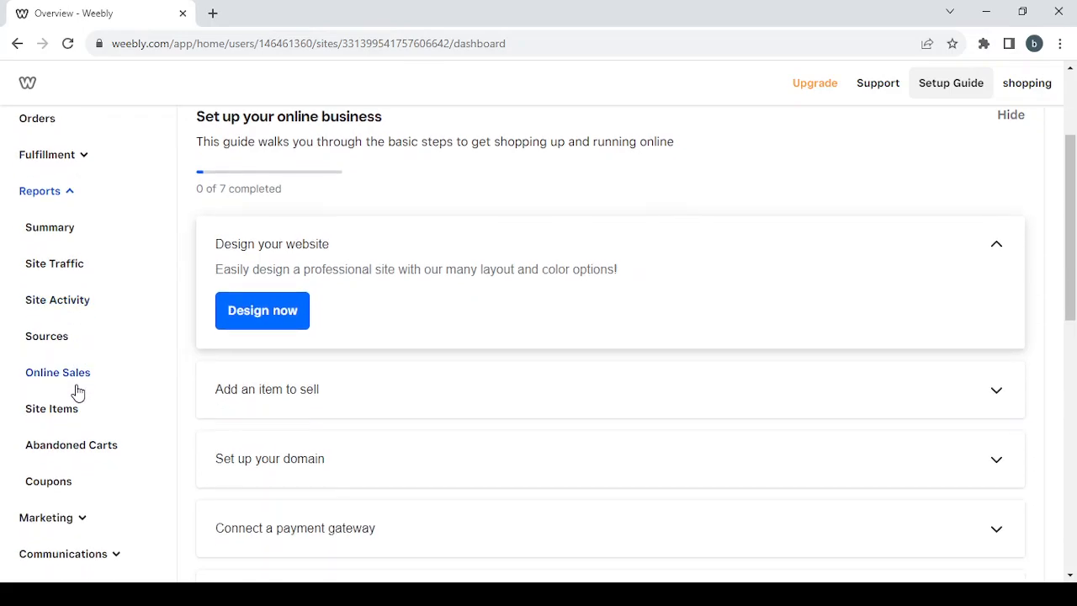
pyautogui.scroll(1, 110, 320)
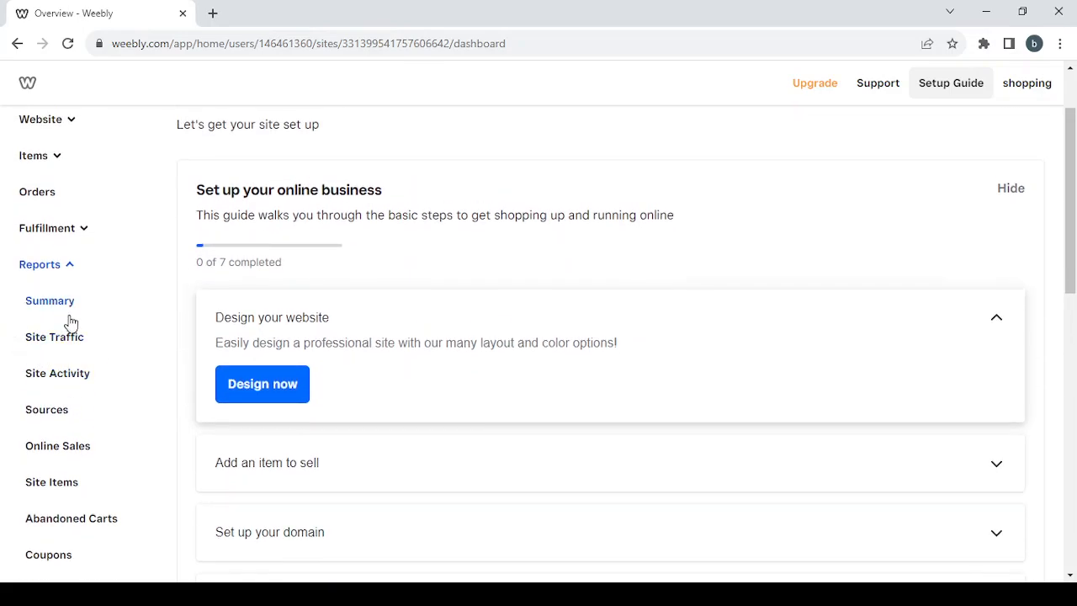
pyautogui.click(62, 269)
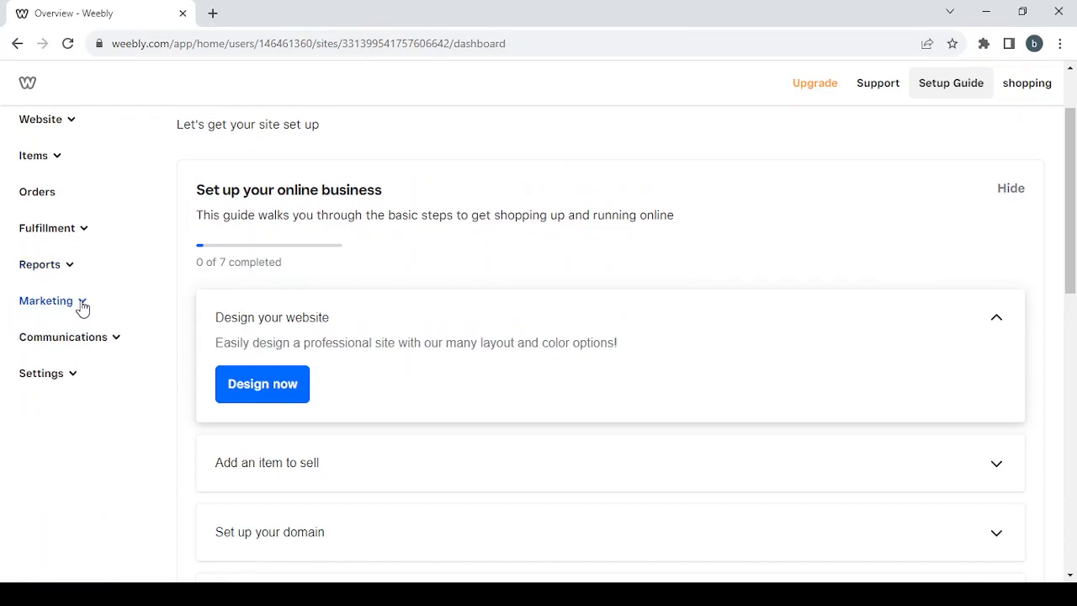
pyautogui.click(81, 304)
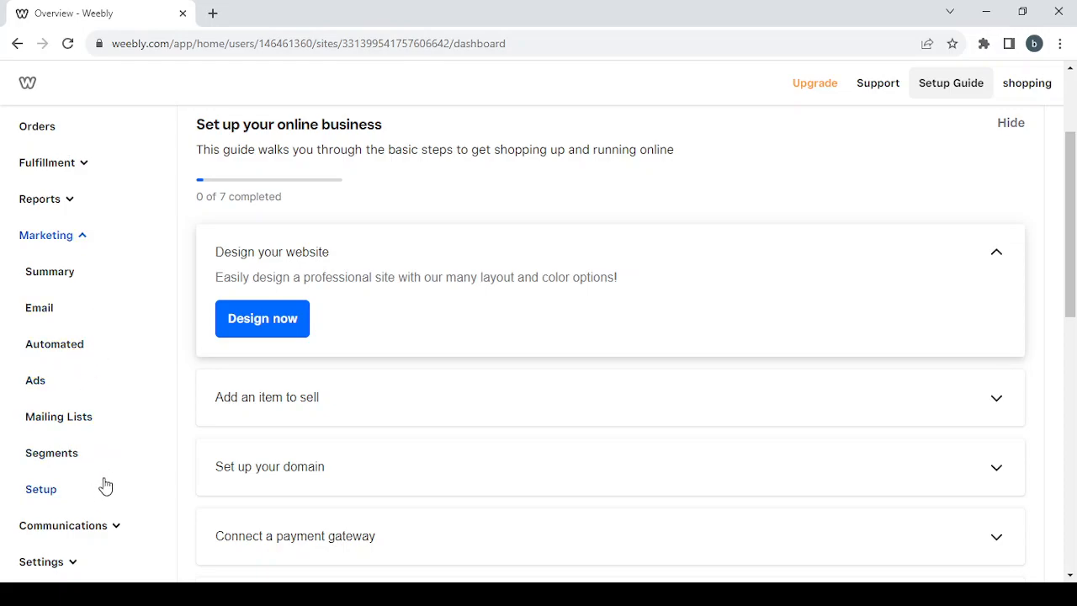
pyautogui.click(73, 243)
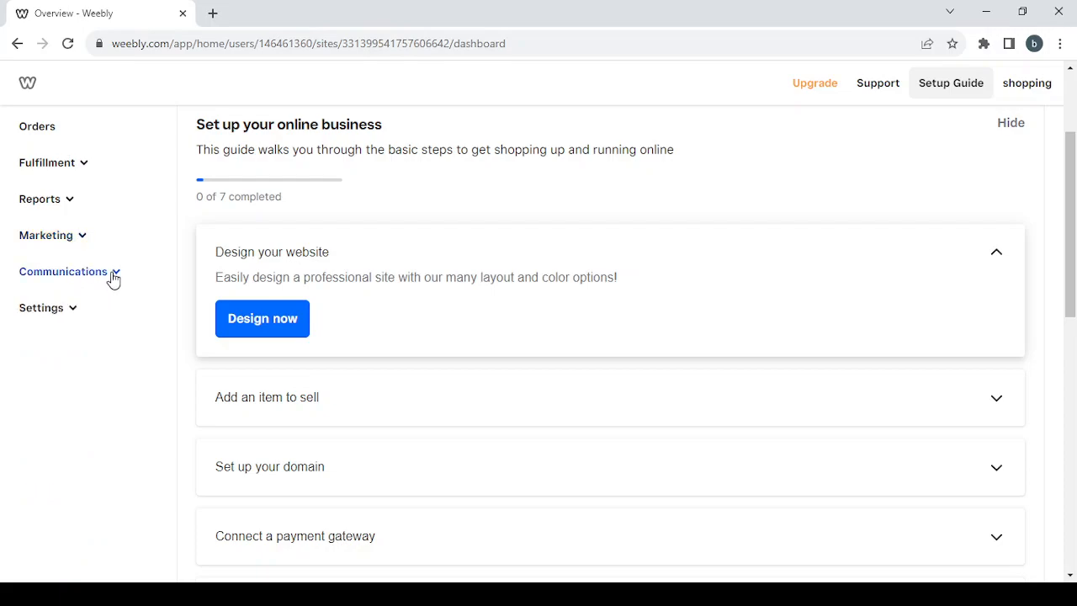
pyautogui.click(113, 276)
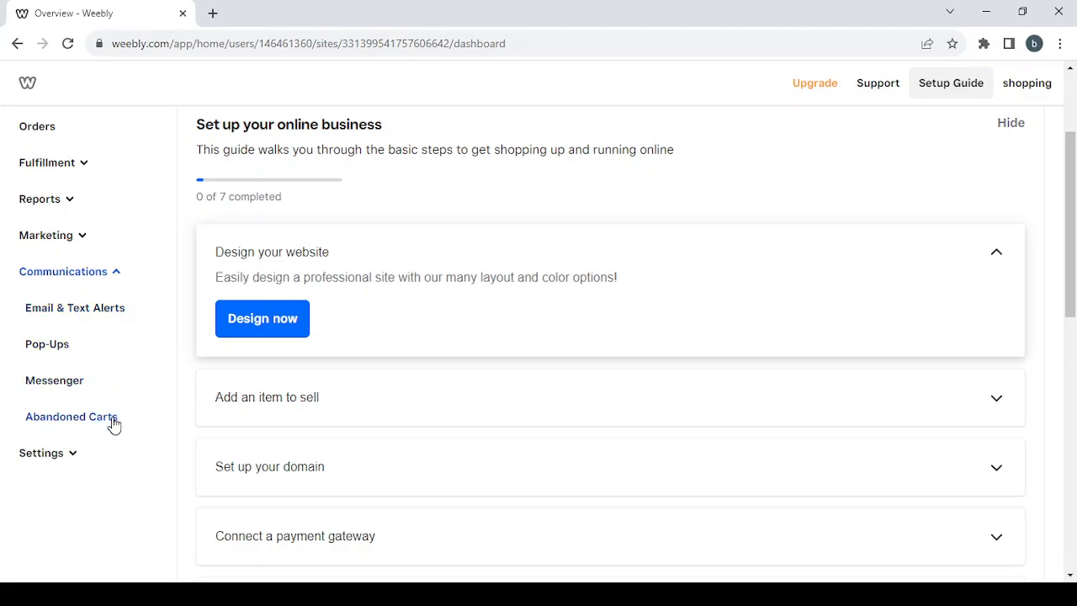
pyautogui.click(107, 281)
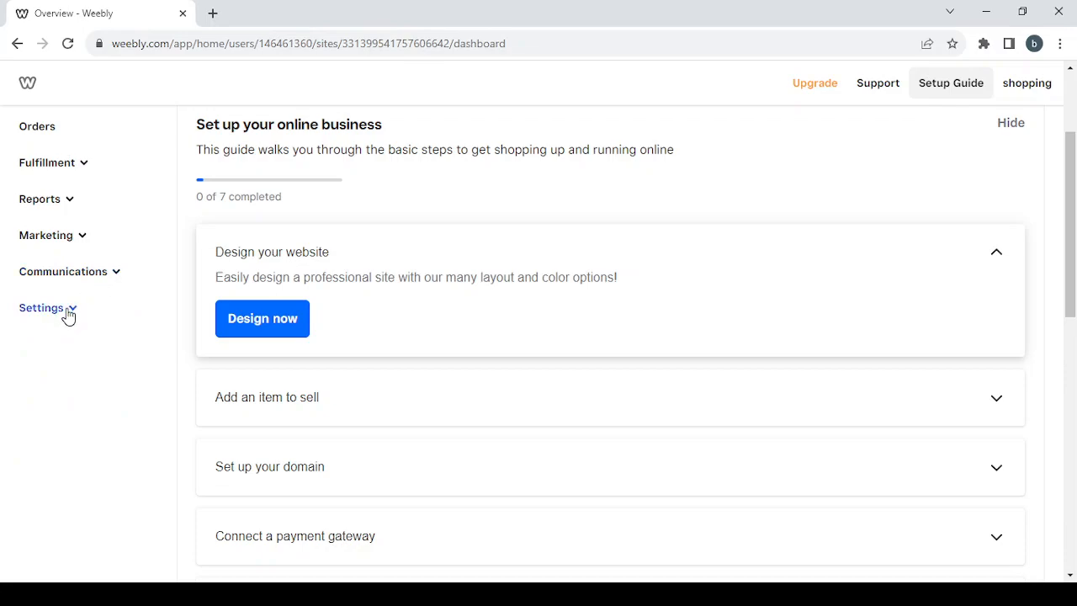
# Step: Open the store's General settings page
pyautogui.click(69, 311)
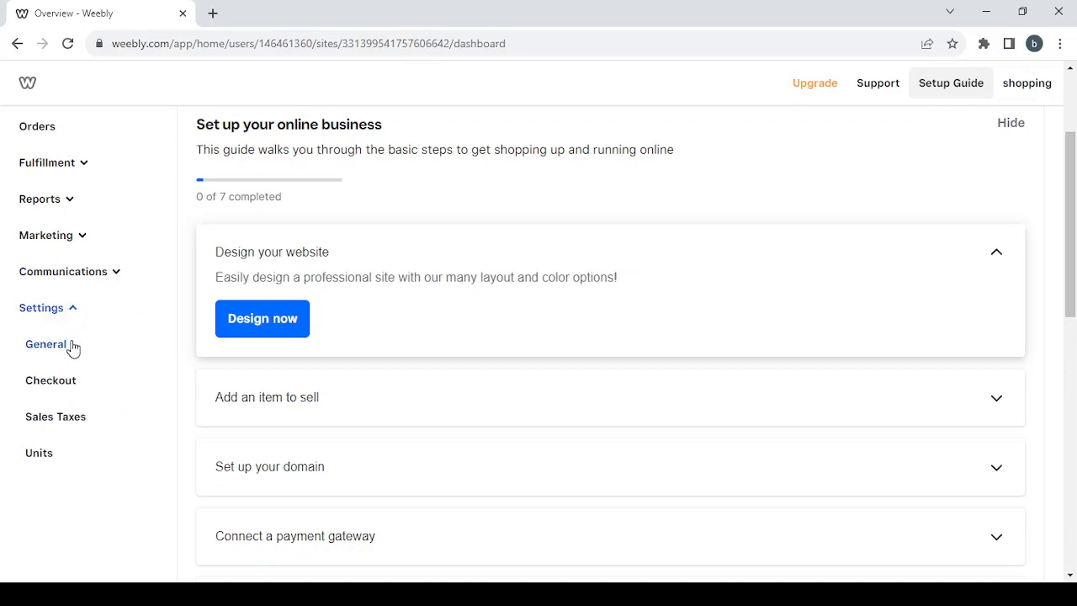
pyautogui.click(47, 344)
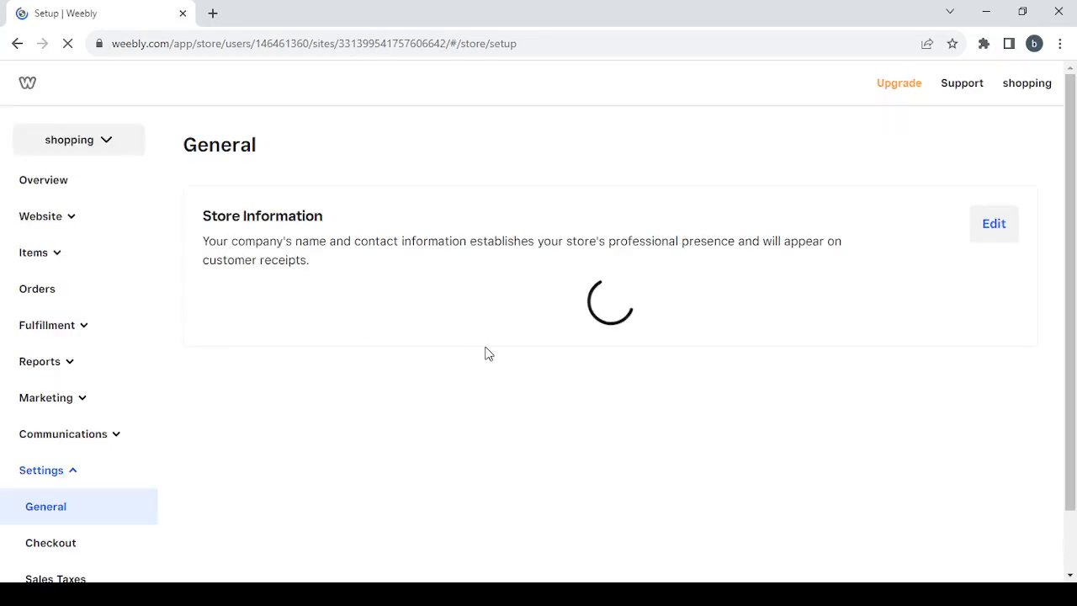
# Step: Look through the General and Checkout settings pages, then open the Language & units settings page
pyautogui.scroll(-2, 672, 327)
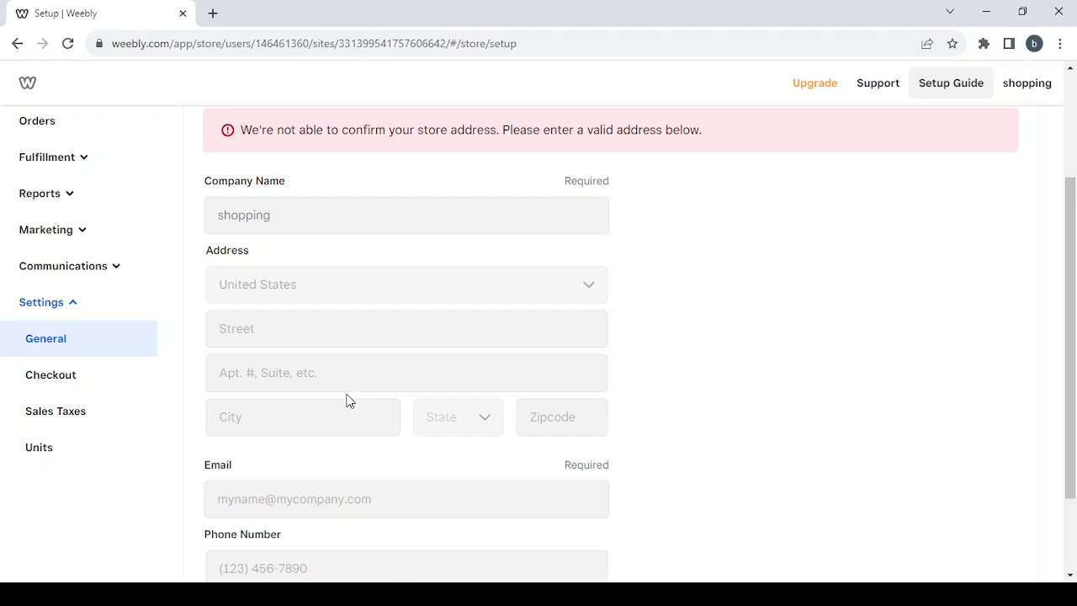
pyautogui.click(82, 379)
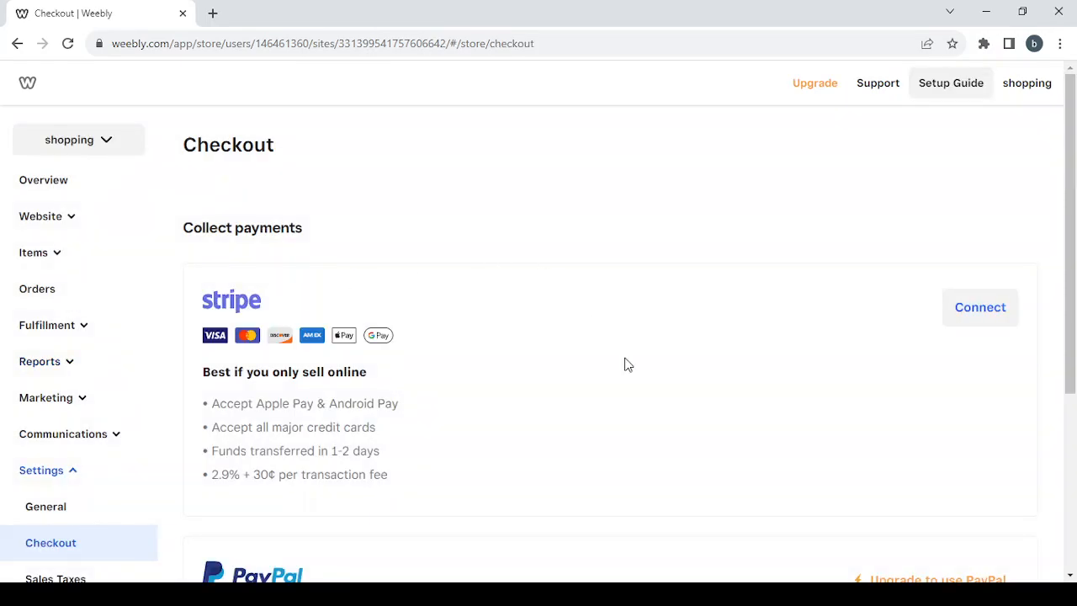
pyautogui.scroll(-4, 624, 363)
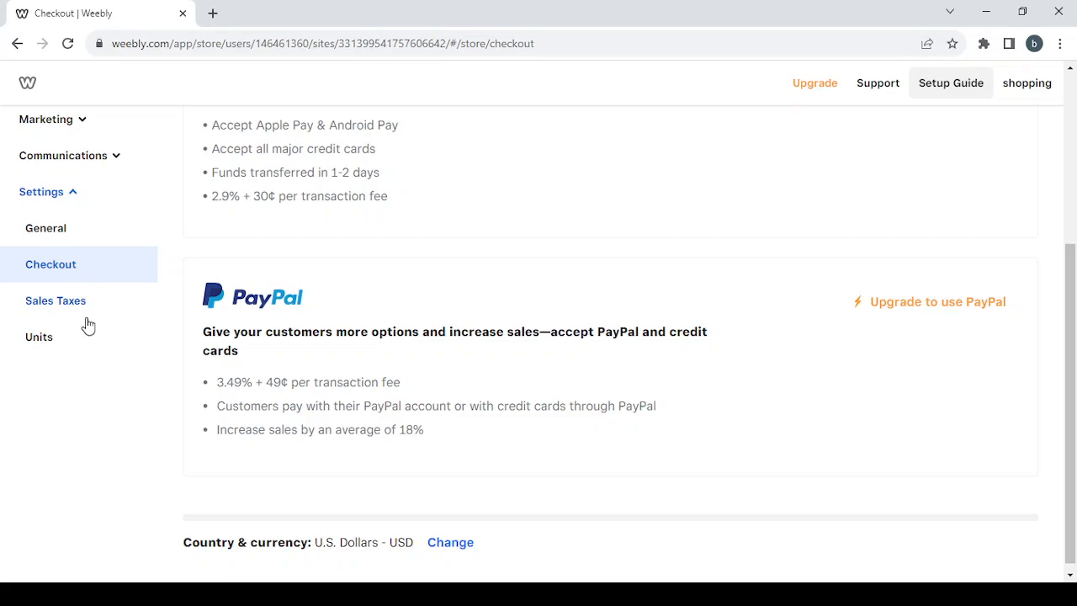
pyautogui.click(88, 344)
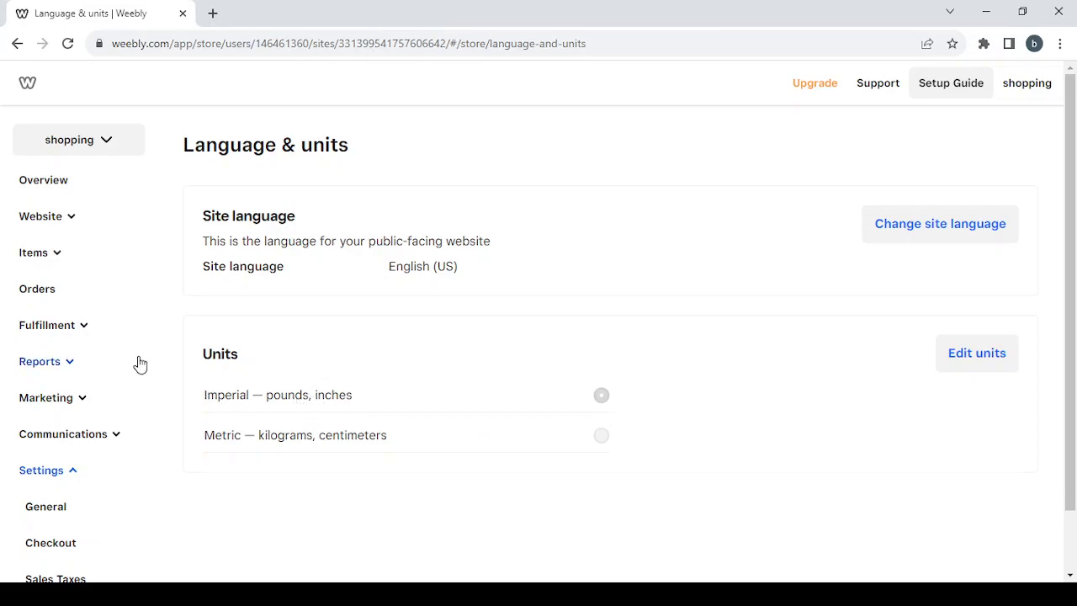
# Step: Collapse the Settings section and return to the Overview dashboard
pyautogui.scroll(-1, 134, 363)
pyautogui.click(68, 410)
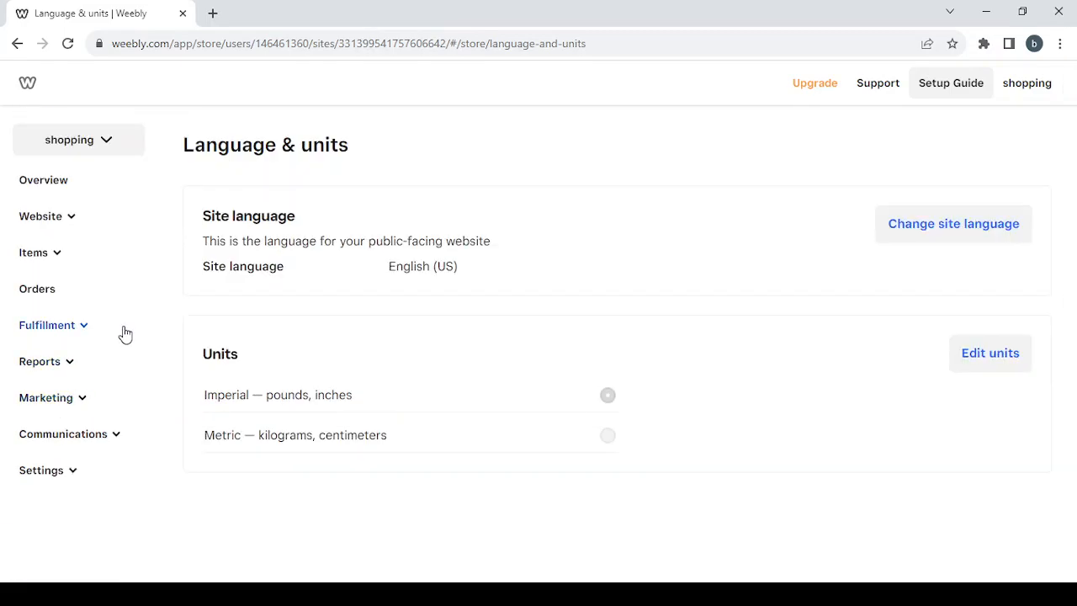
pyautogui.click(75, 182)
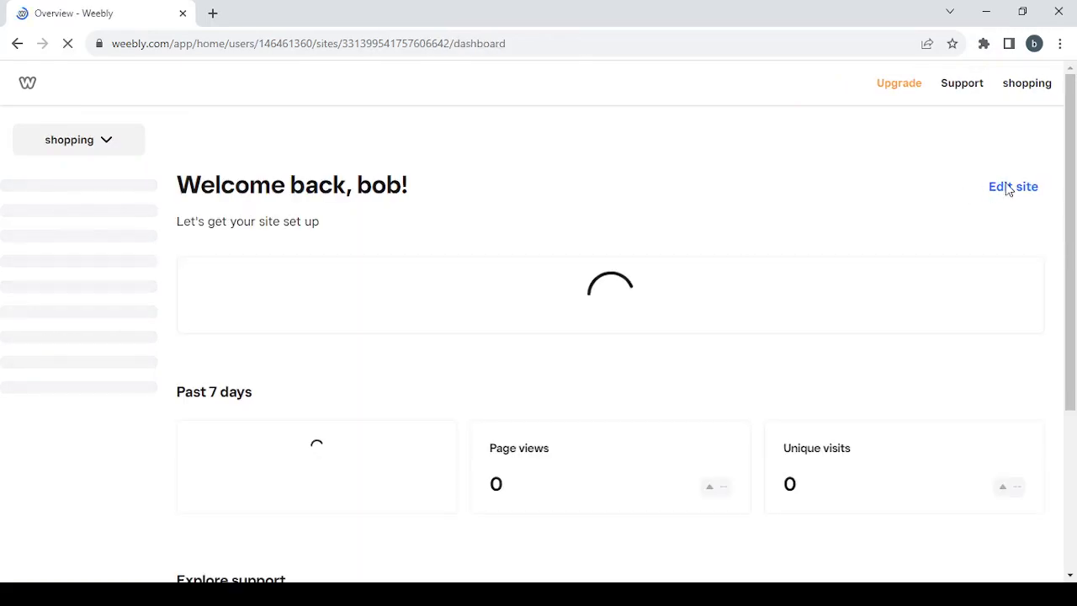
# Step: Open the site editor and browse the available site styles
pyautogui.click(1018, 186)
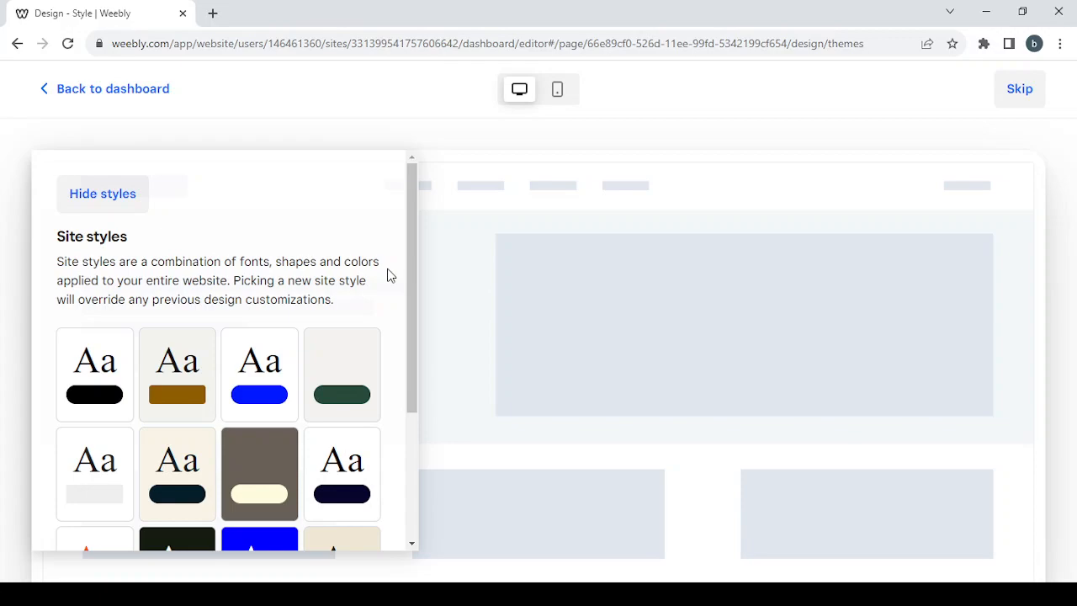
pyautogui.scroll(-5, 388, 275)
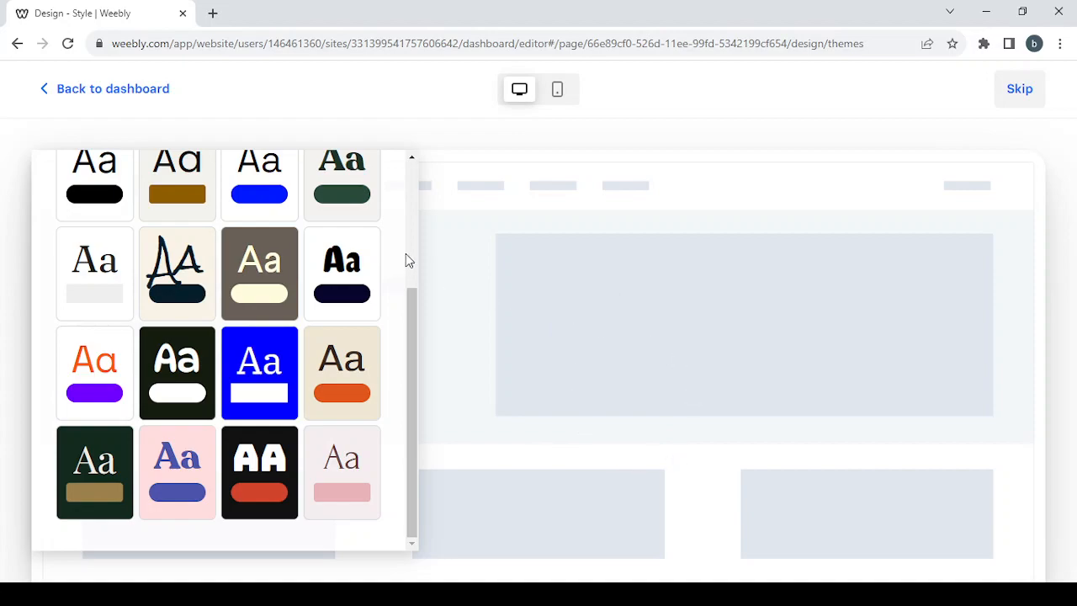
pyautogui.scroll(3, 405, 254)
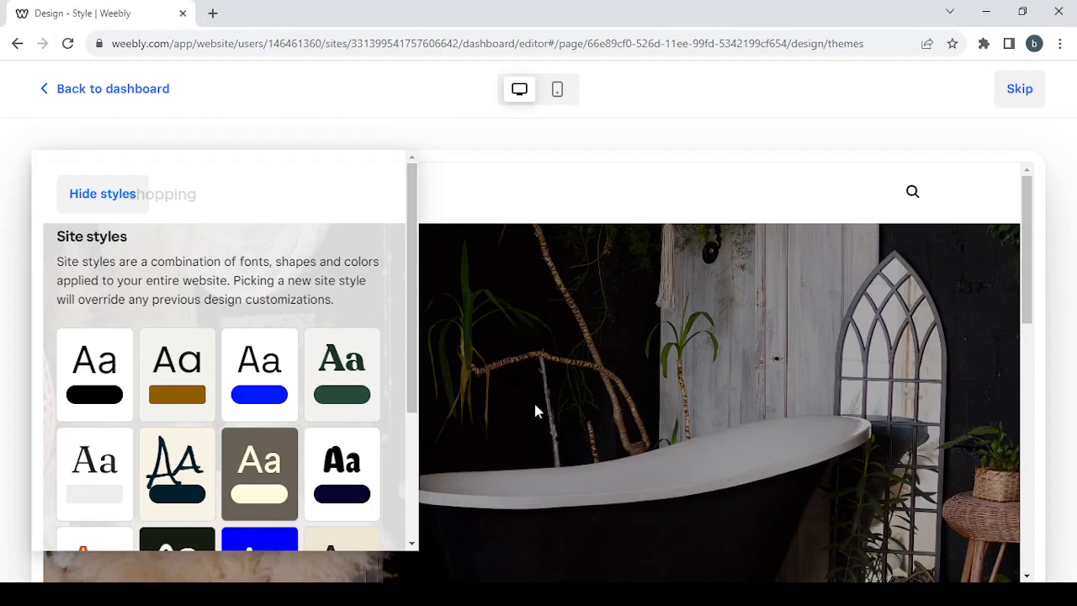
pyautogui.scroll(-10, 602, 374)
pyautogui.scroll(10, 601, 377)
pyautogui.scroll(-3, 272, 229)
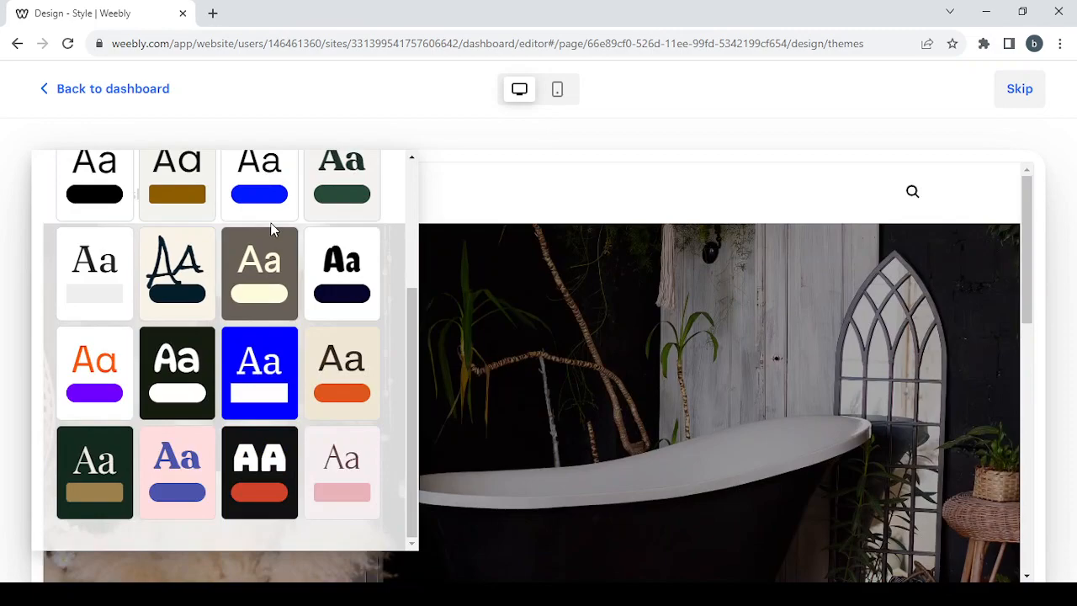
# Step: Preview the taupe site style with cream buttons on the page
pyautogui.click(263, 299)
pyautogui.scroll(3, 217, 254)
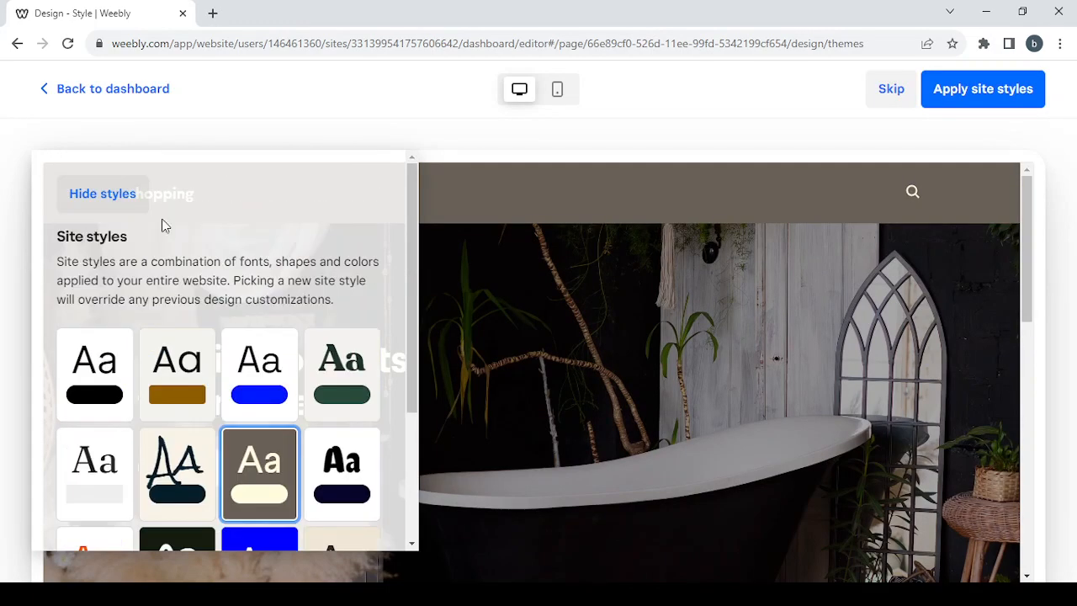
pyautogui.click(80, 192)
pyautogui.scroll(-15, 475, 458)
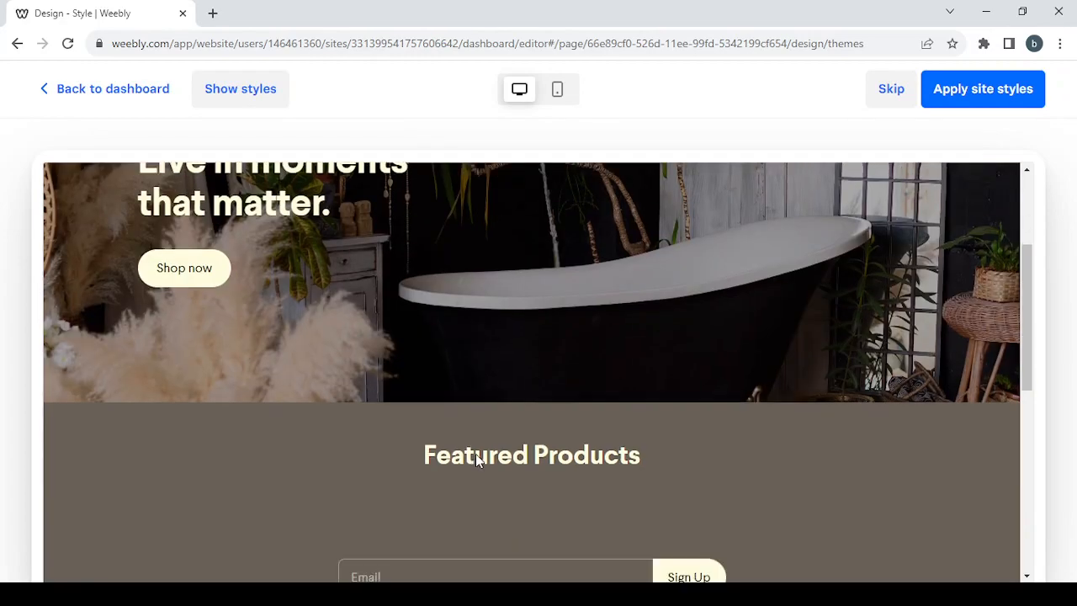
pyautogui.scroll(15, 476, 460)
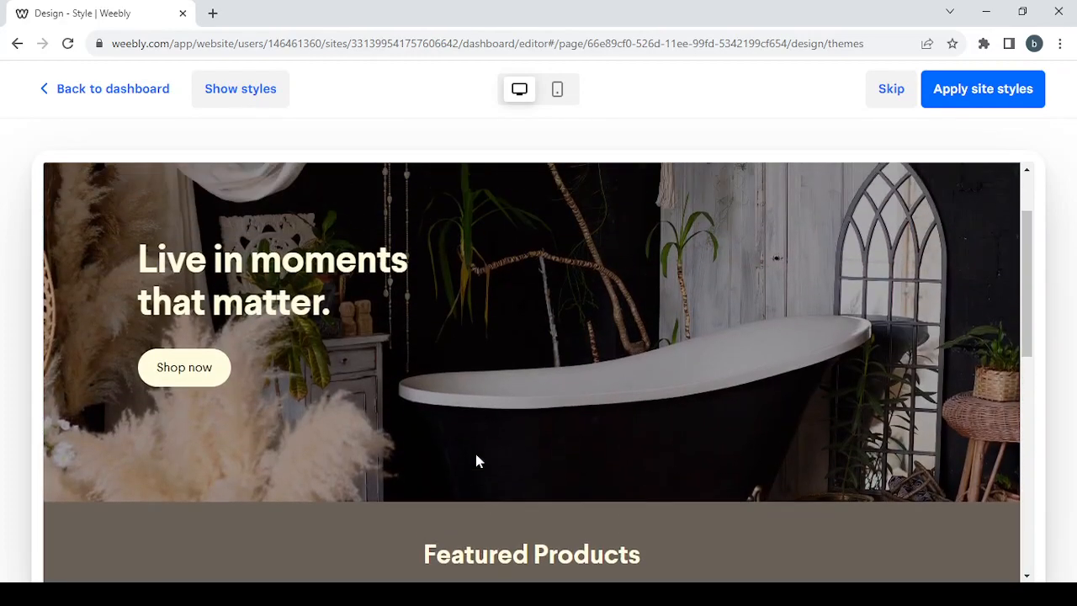
pyautogui.click(240, 92)
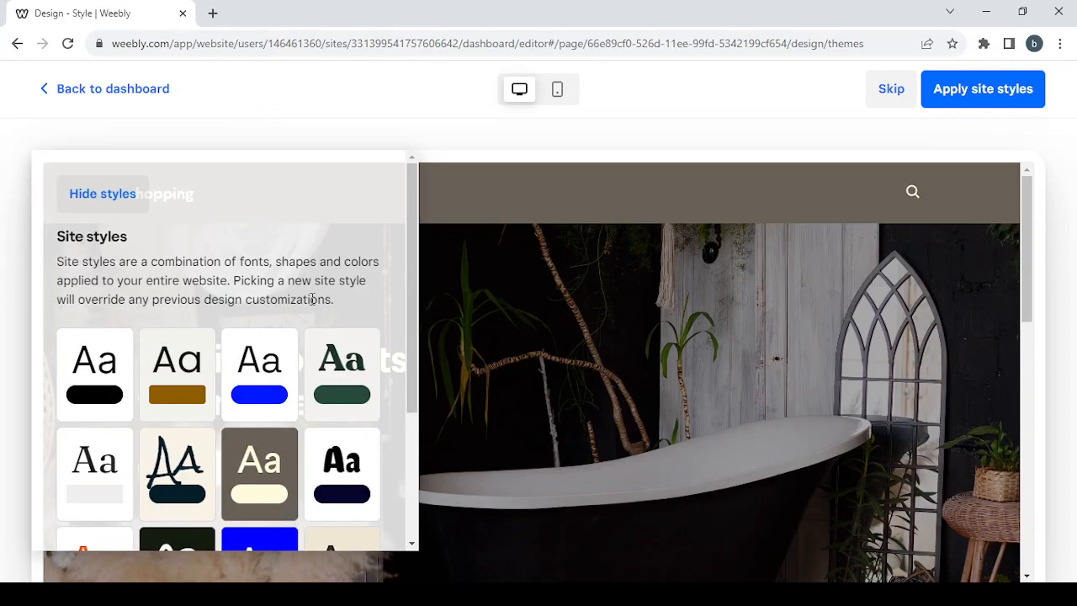
# Step: Preview the dark green serif site style on the page
pyautogui.scroll(-3, 306, 296)
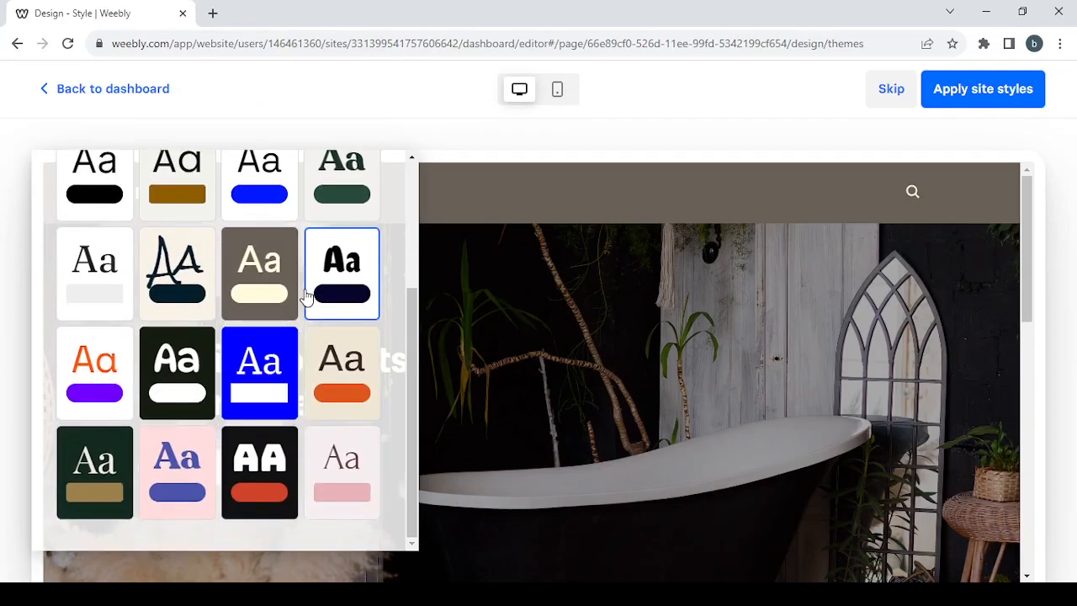
pyautogui.scroll(3, 173, 370)
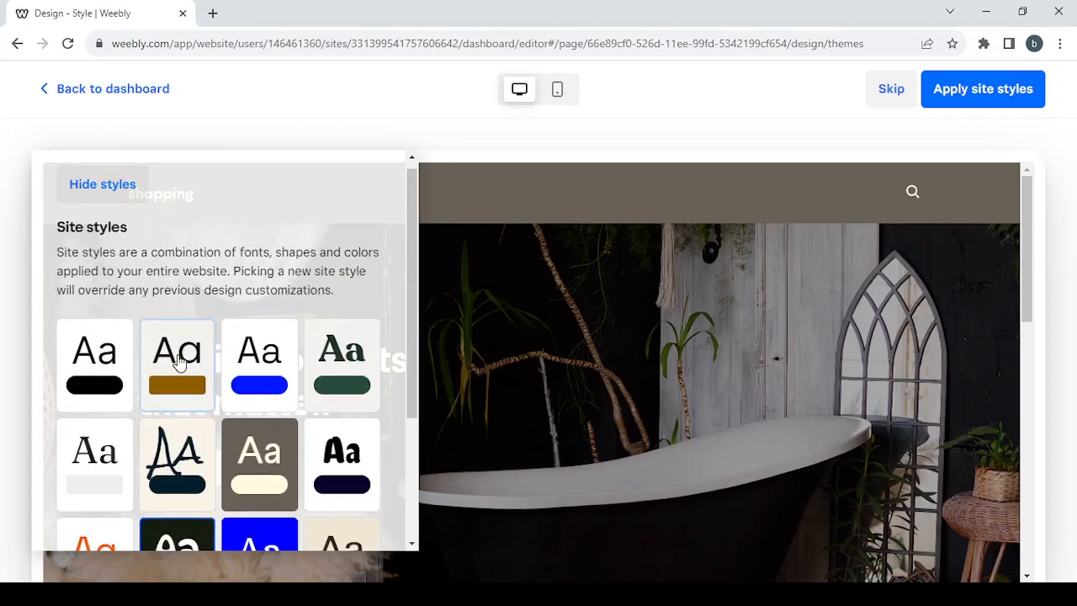
pyautogui.click(361, 357)
pyautogui.click(104, 187)
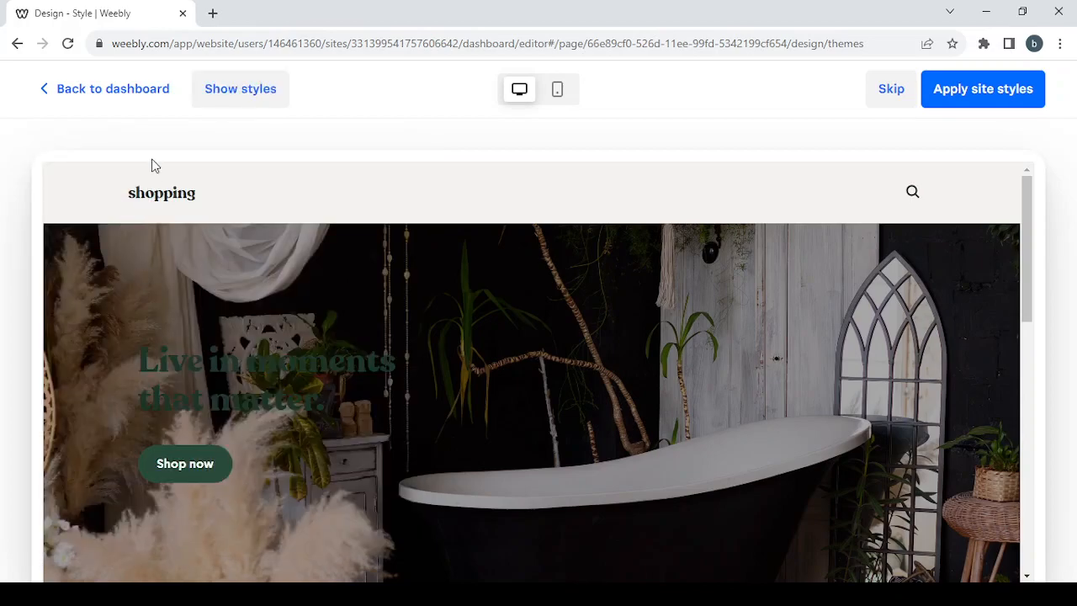
pyautogui.click(250, 102)
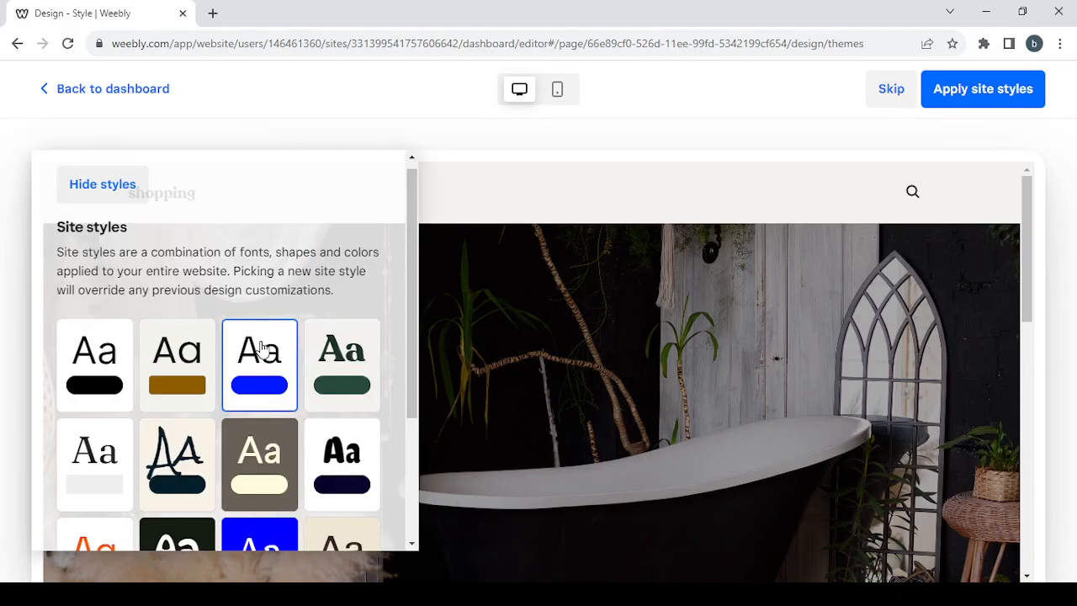
# Step: Preview the black site style on the page
pyautogui.scroll(-1, 261, 347)
pyautogui.click(76, 266)
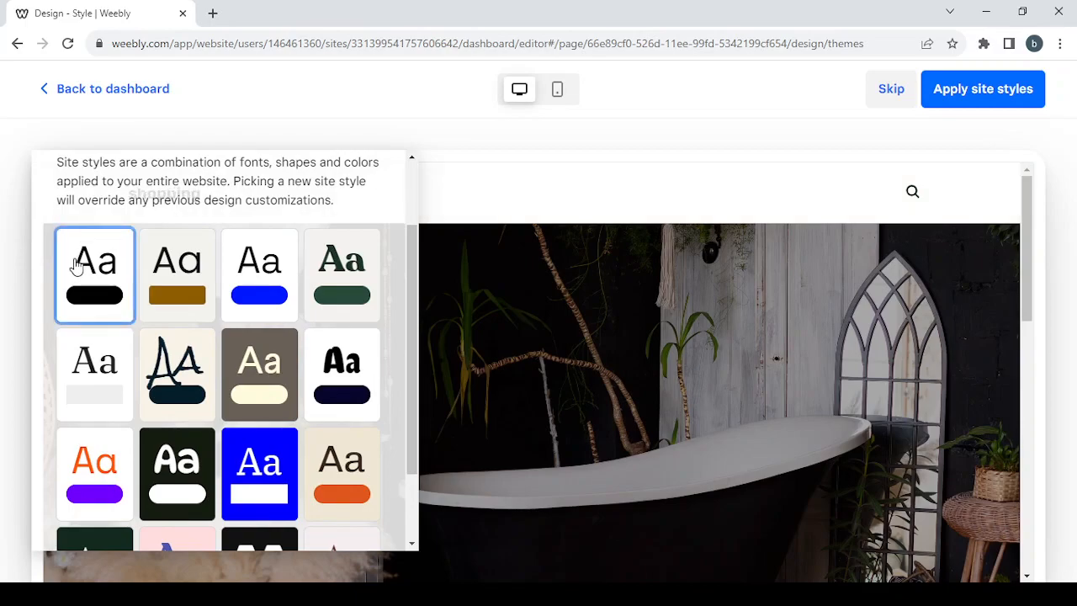
pyautogui.scroll(1, 340, 206)
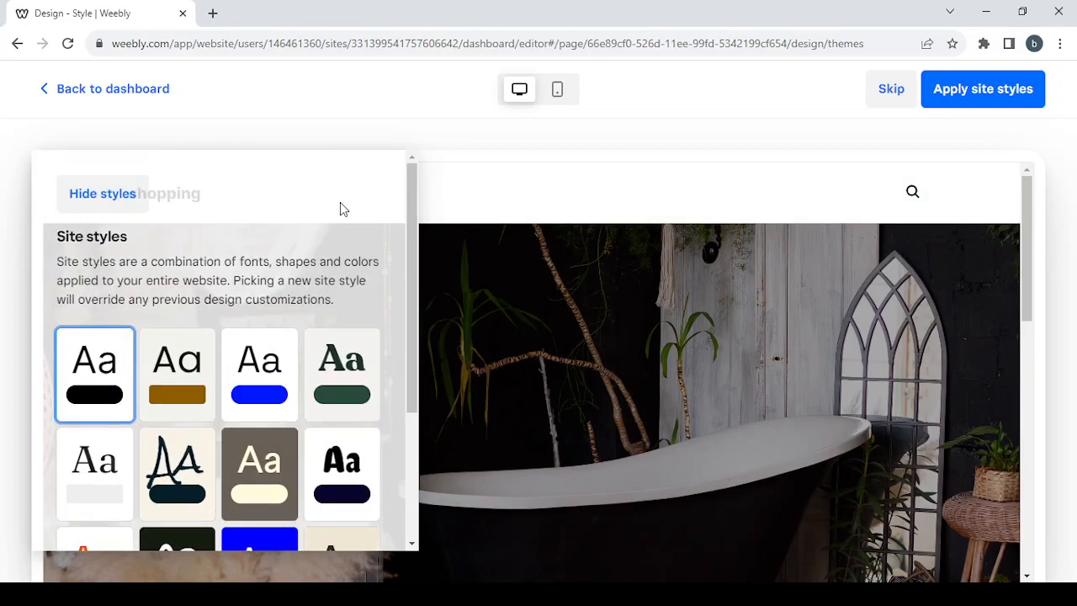
pyautogui.click(79, 216)
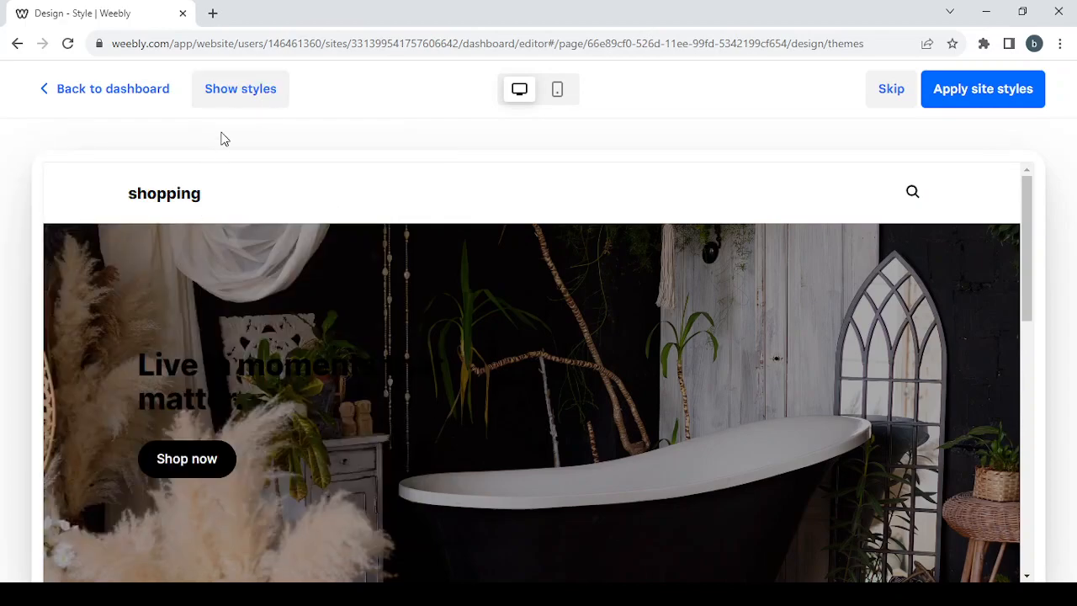
pyautogui.click(227, 106)
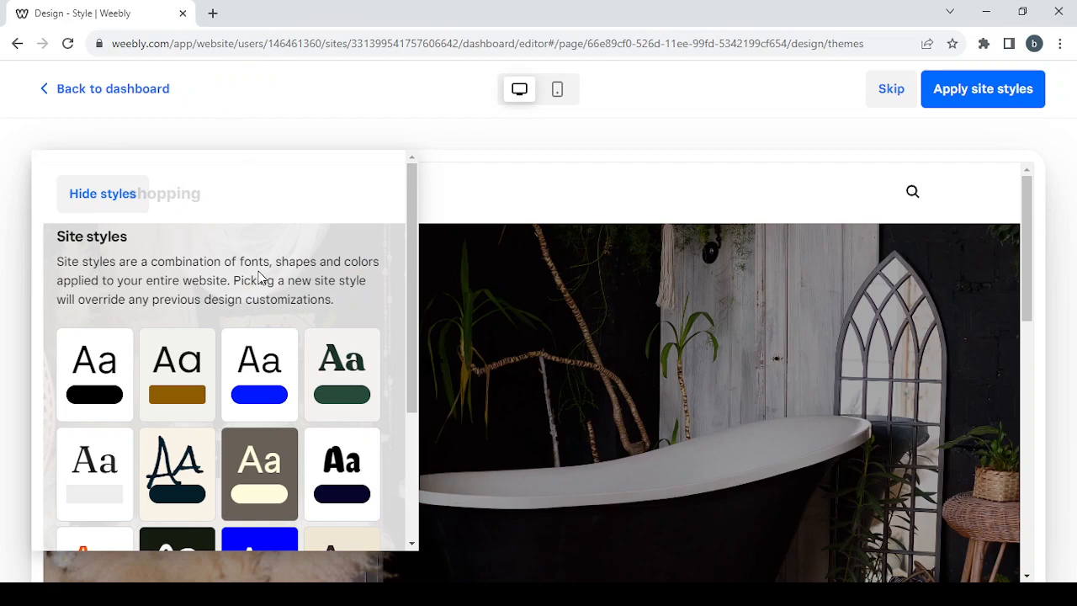
# Step: Select the taupe site style with cream buttons and apply it to the site
pyautogui.scroll(-1, 261, 277)
pyautogui.scroll(-1, 261, 277)
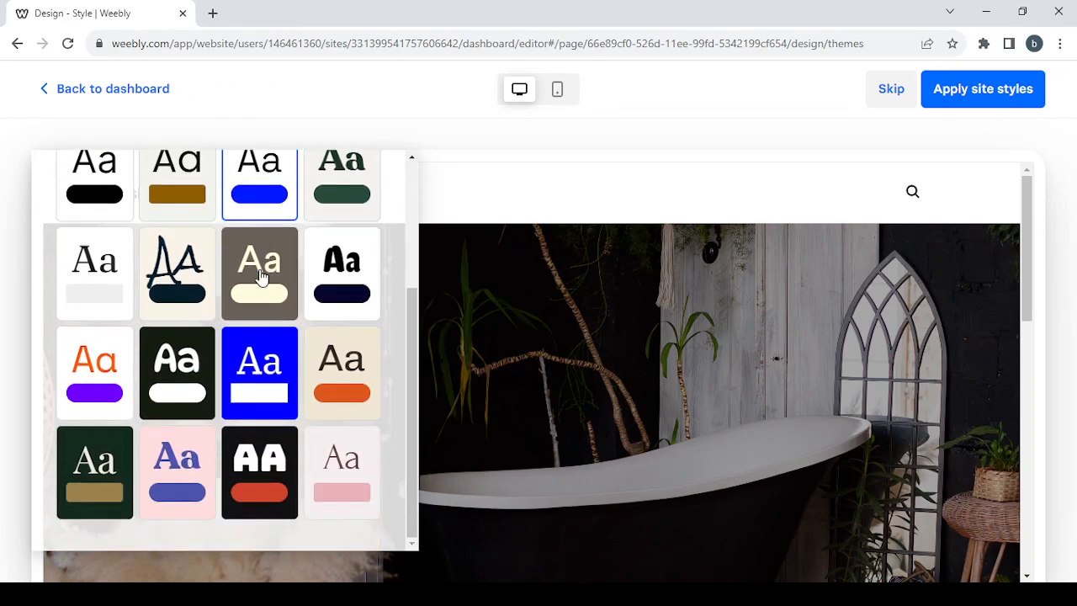
pyautogui.scroll(1, 261, 277)
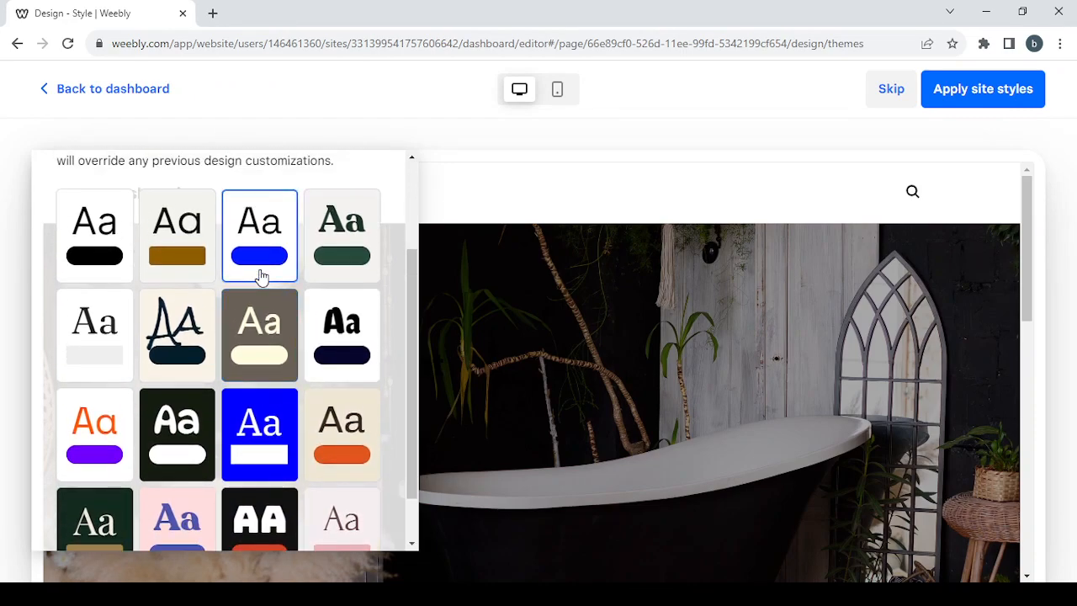
pyautogui.click(278, 335)
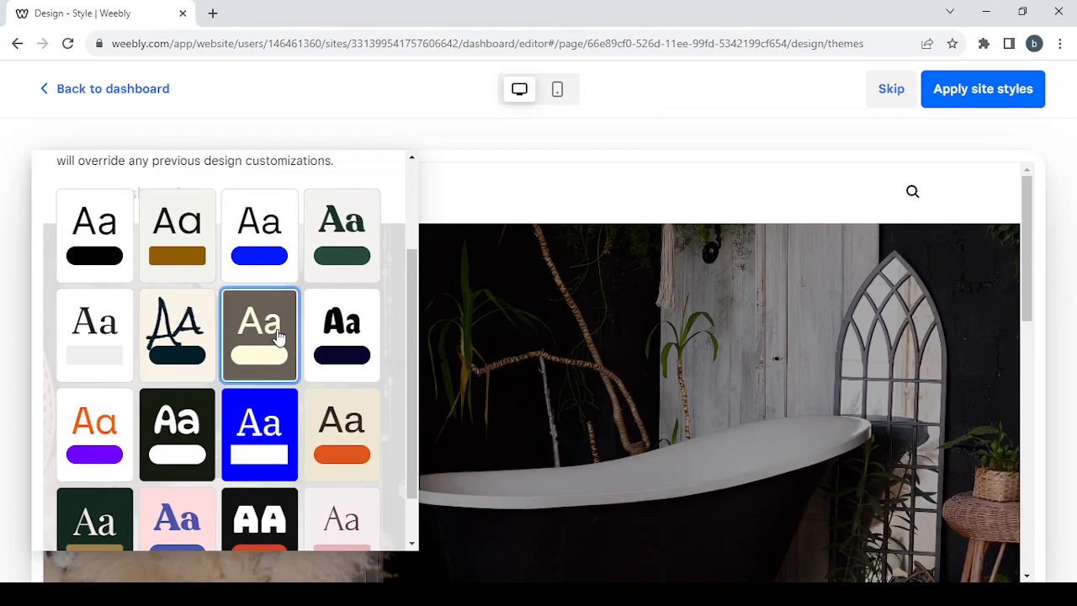
pyautogui.scroll(2, 143, 280)
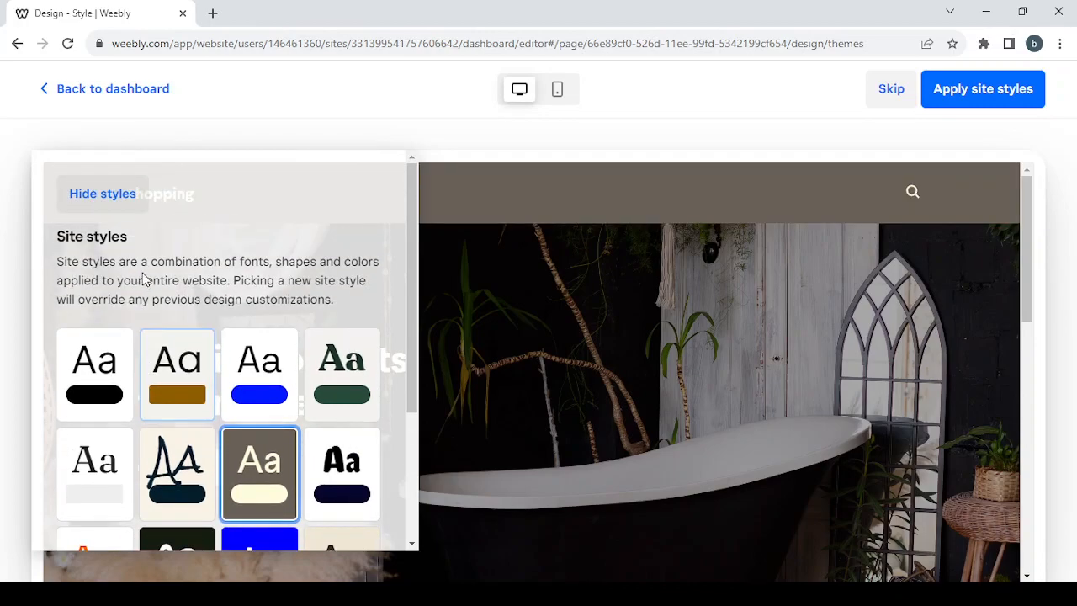
pyautogui.click(102, 195)
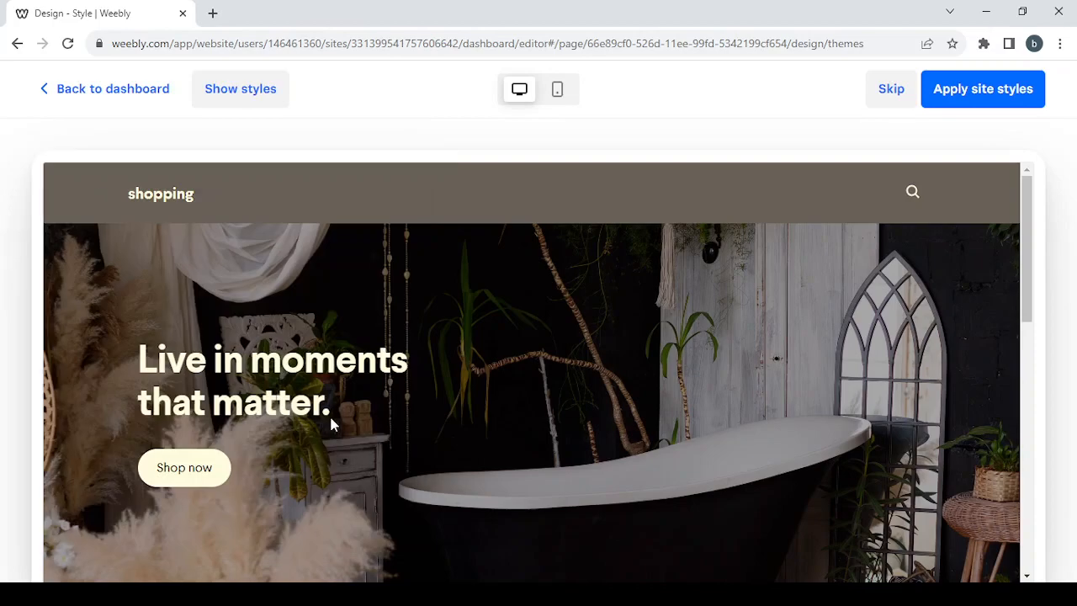
pyautogui.scroll(-6, 475, 434)
pyautogui.scroll(6, 474, 434)
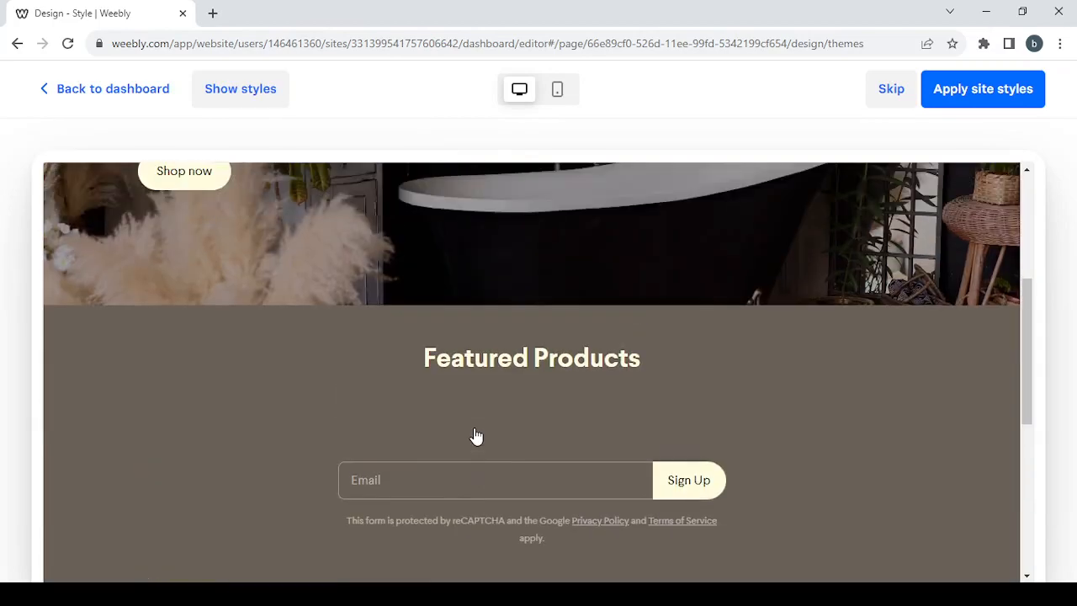
pyautogui.click(997, 112)
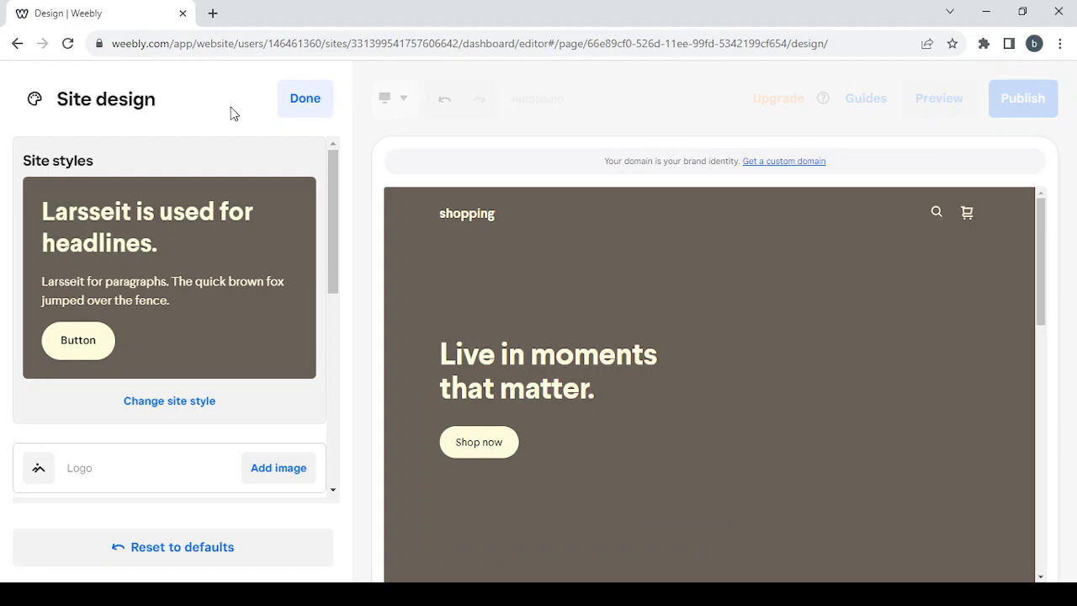
# Step: Change the site's font pairing to Comfortaa and close the Fonts settings
pyautogui.scroll(-1, 278, 340)
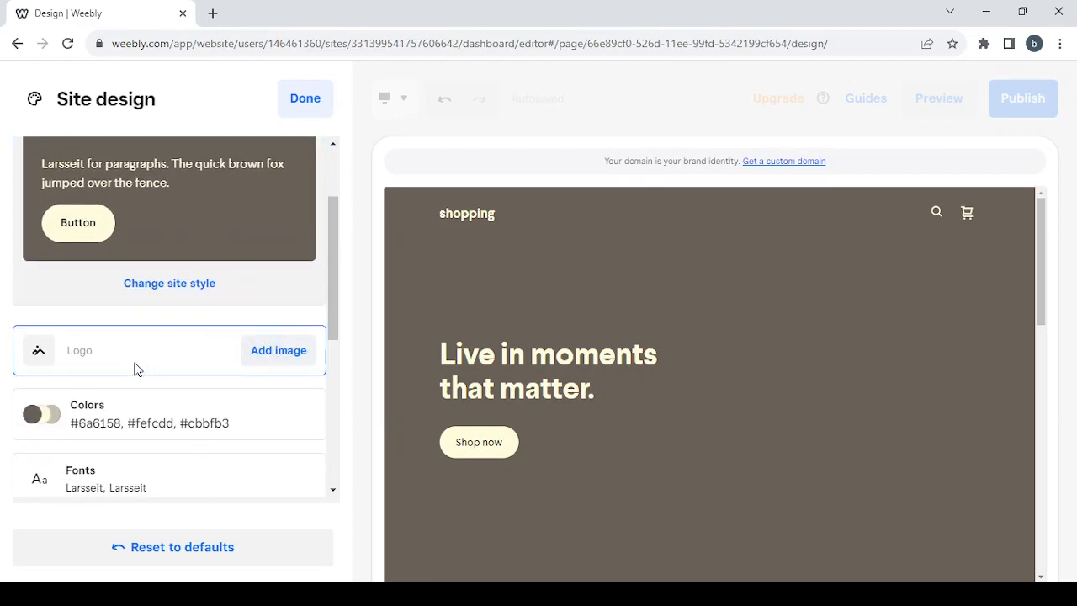
pyautogui.scroll(-1, 135, 367)
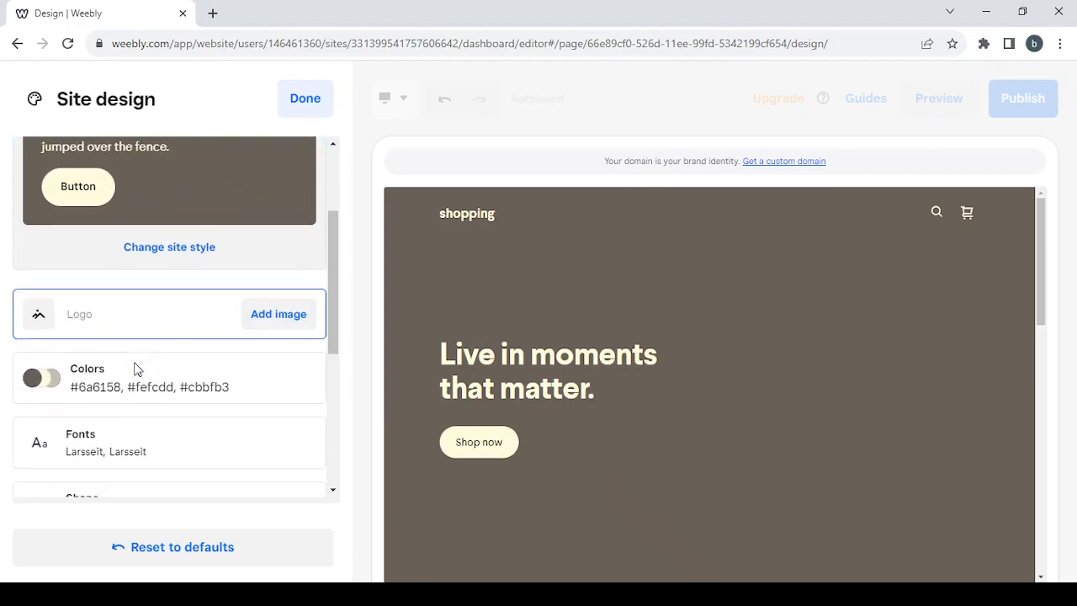
pyautogui.click(263, 416)
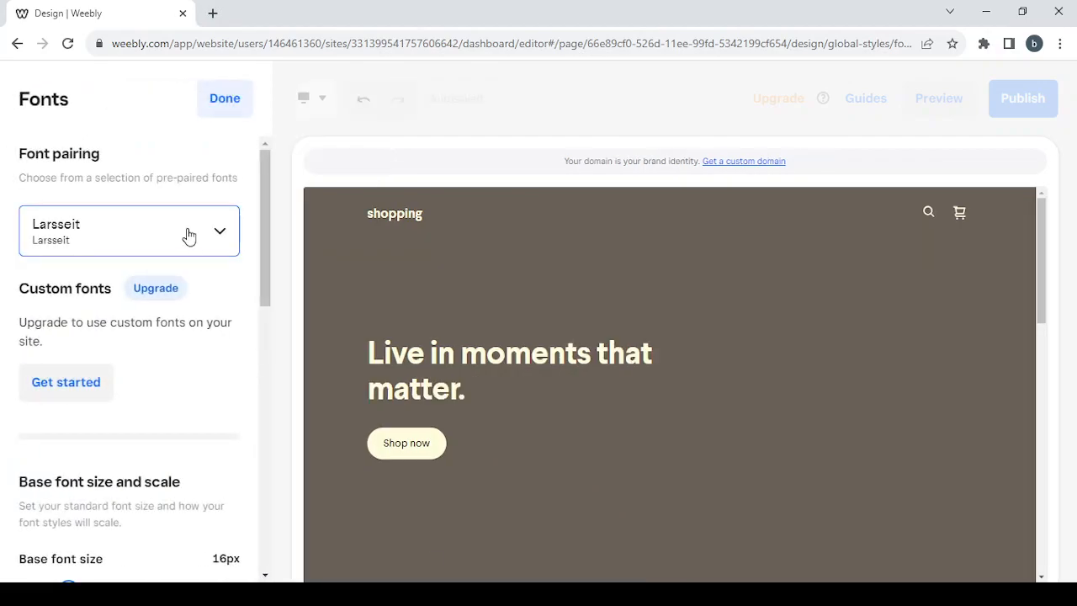
pyautogui.click(189, 236)
pyautogui.scroll(-3, 173, 382)
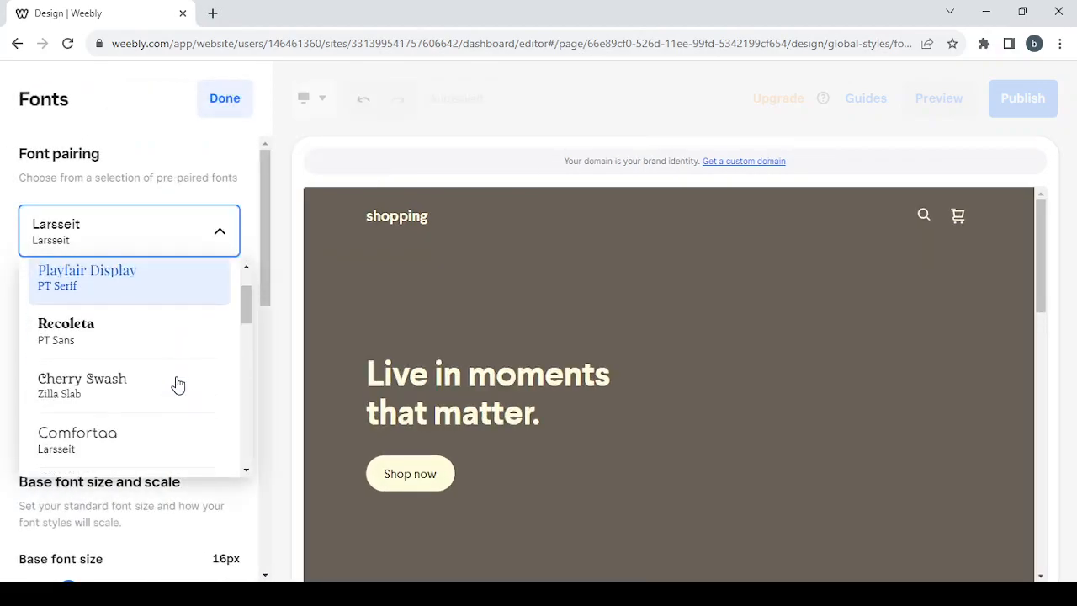
pyautogui.click(177, 384)
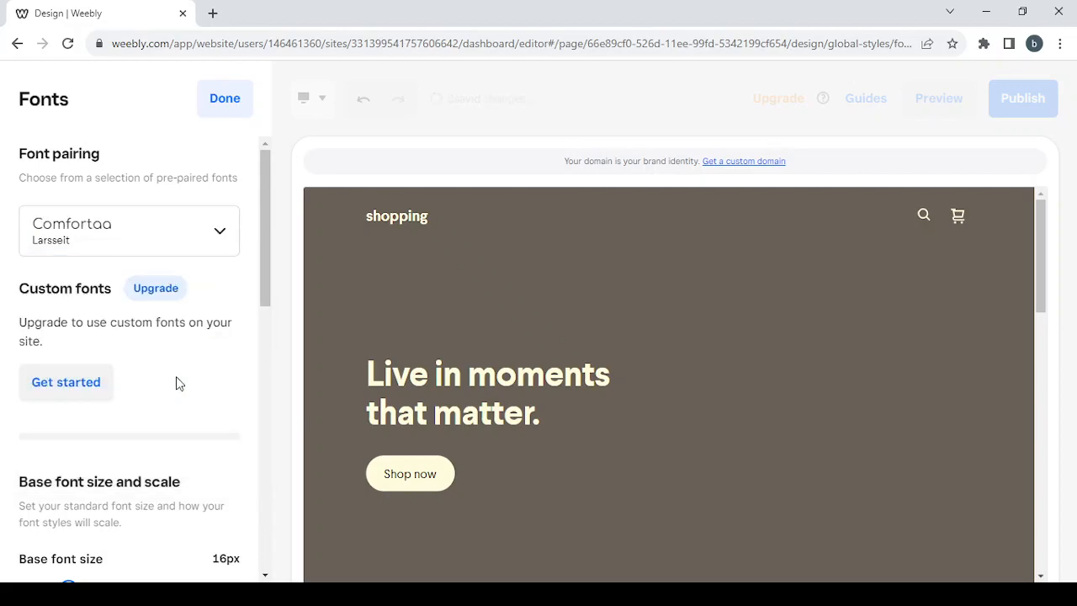
pyautogui.click(225, 107)
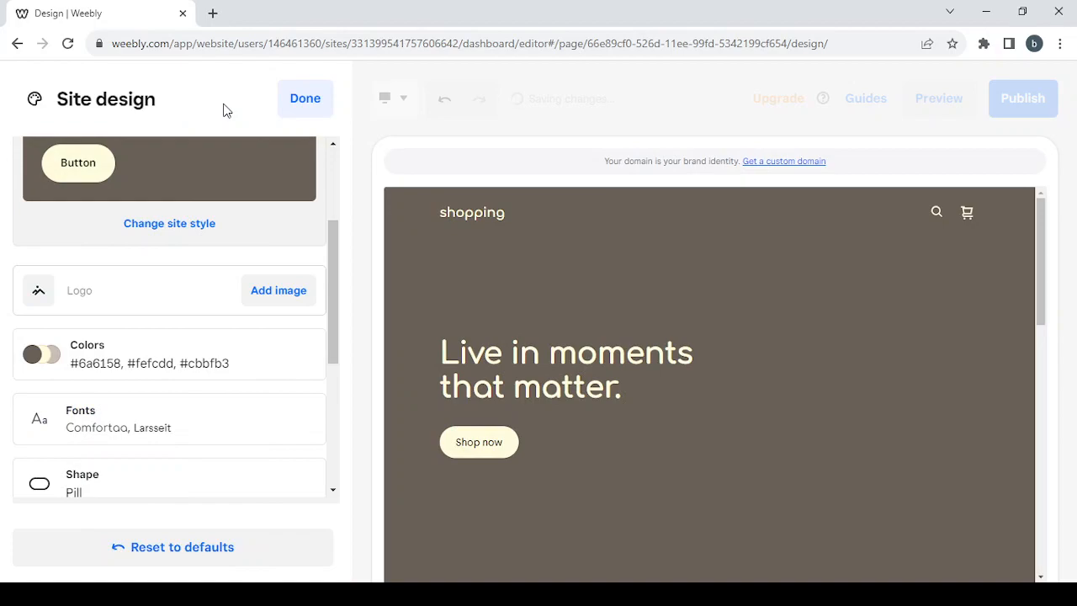
# Step: Set the button and form field shape and the image shape to Rounded, then close the Shape settings
pyautogui.scroll(-2, 251, 367)
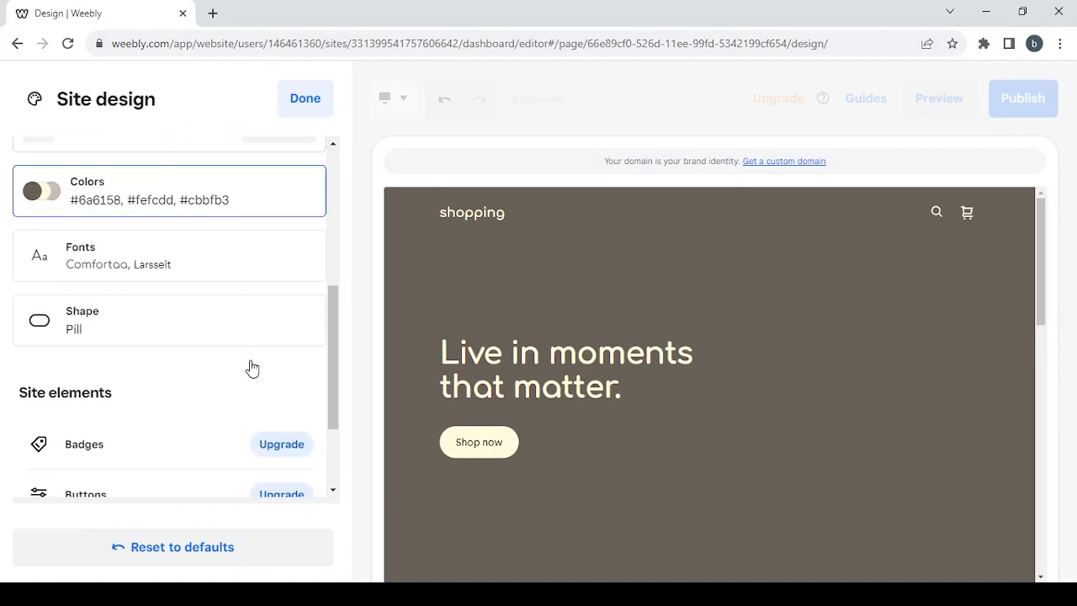
pyautogui.click(186, 339)
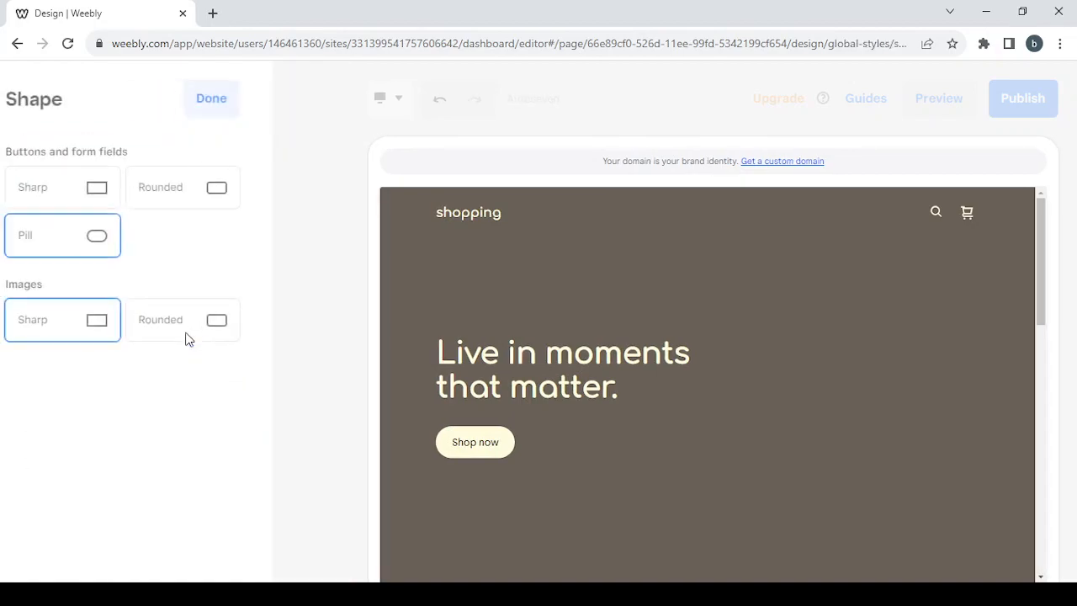
pyautogui.click(209, 190)
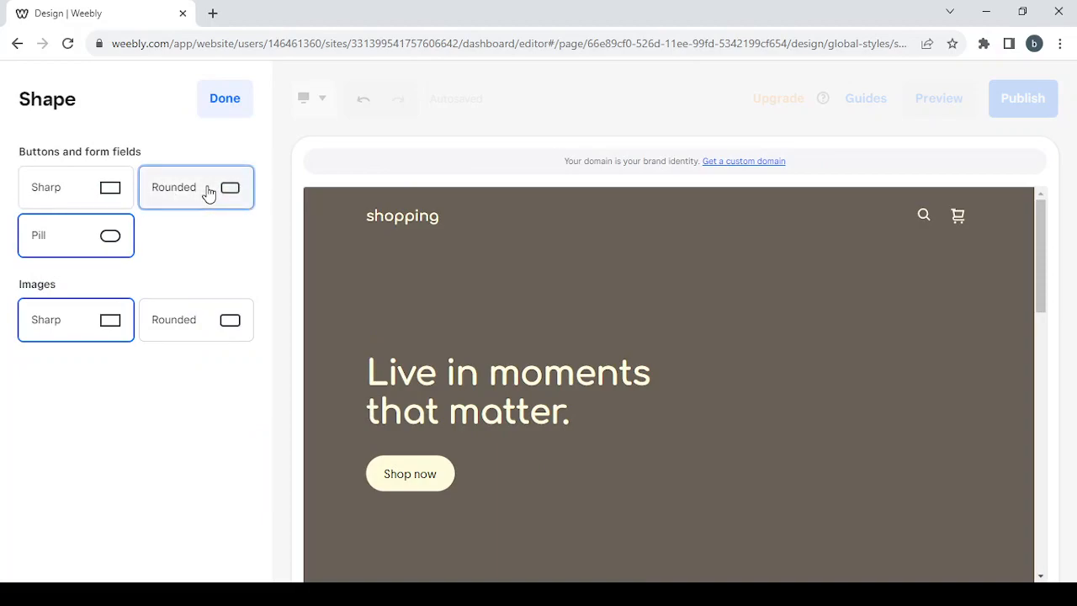
pyautogui.click(199, 328)
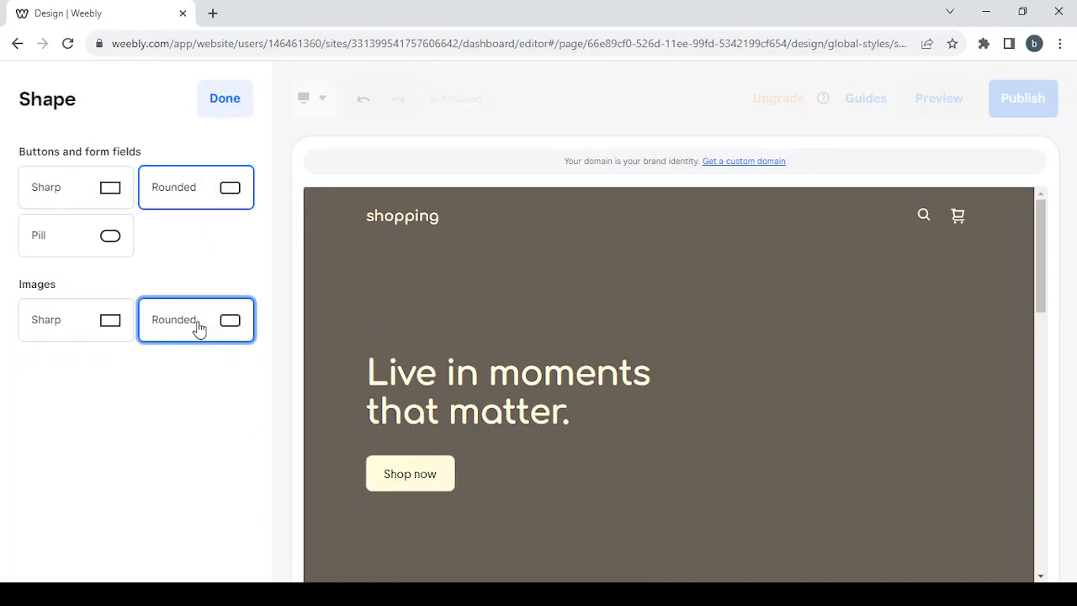
pyautogui.click(226, 101)
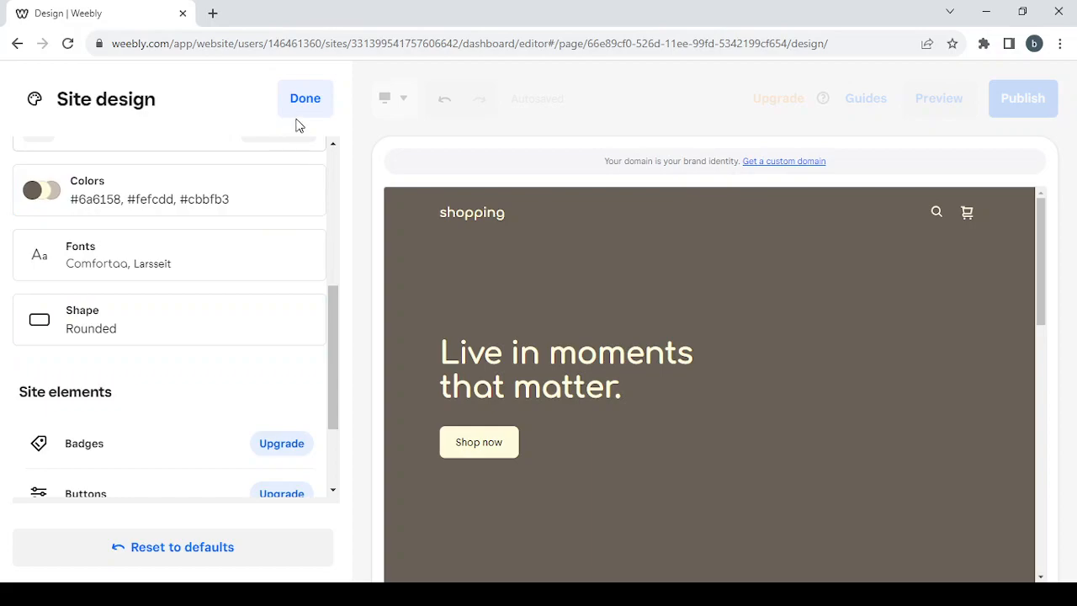
# Step: Leave site design and dismiss the domain setup dialog and the editor tips
pyautogui.click(308, 119)
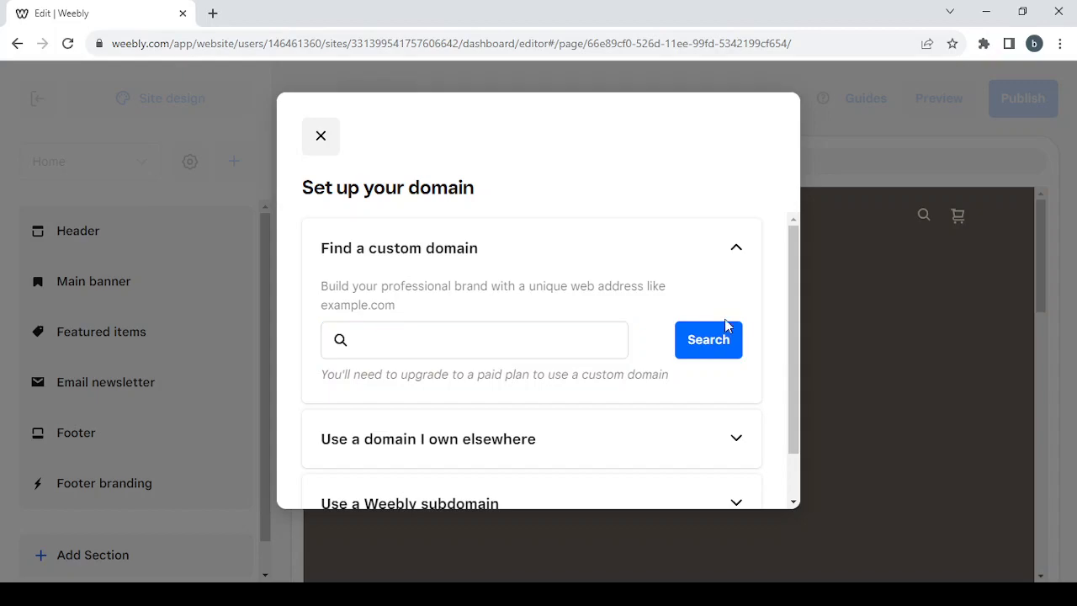
pyautogui.click(319, 140)
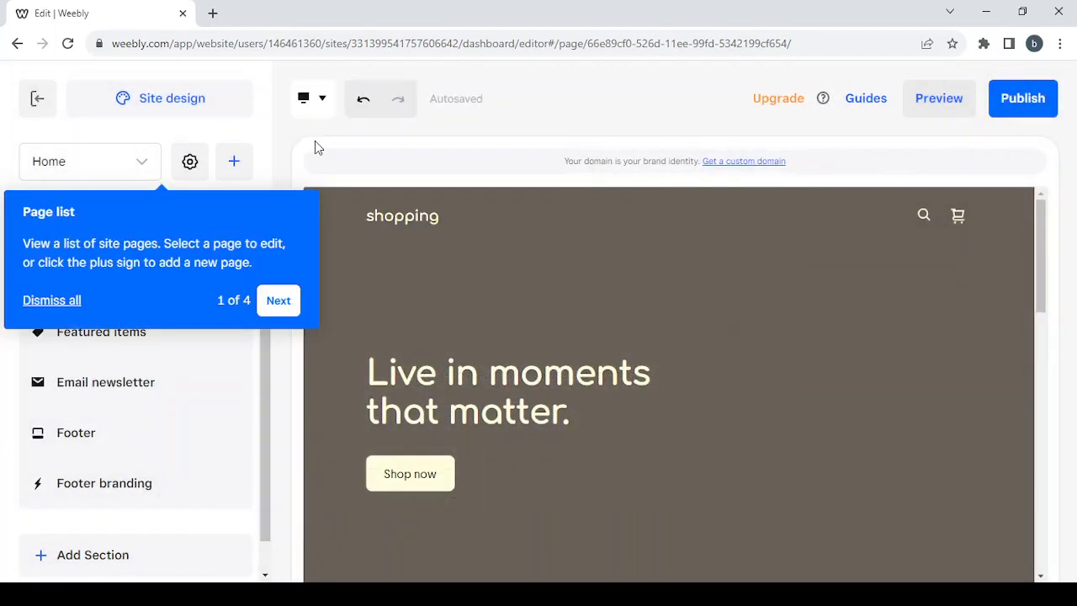
pyautogui.click(61, 311)
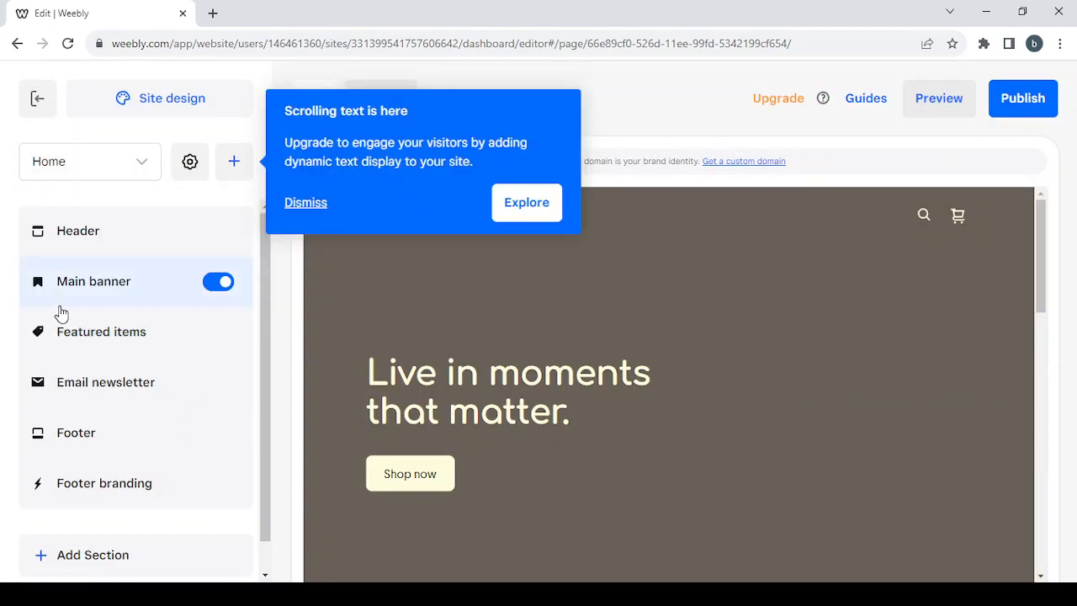
pyautogui.click(306, 205)
# Step: Open the add menu to review the options for adding a section, page, item or category, then close it
pyautogui.click(232, 163)
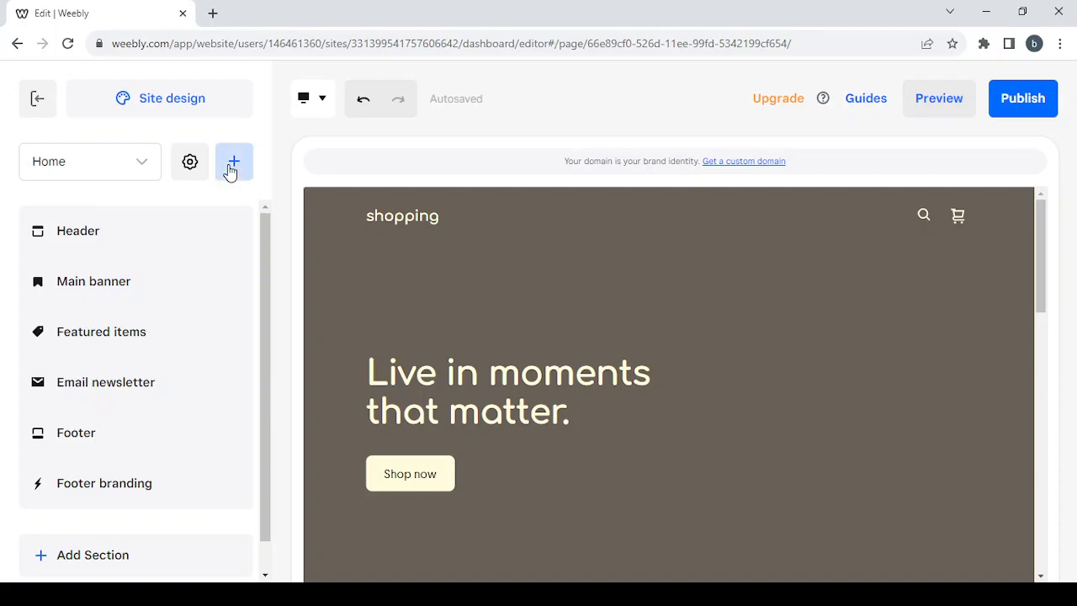
pyautogui.click(230, 169)
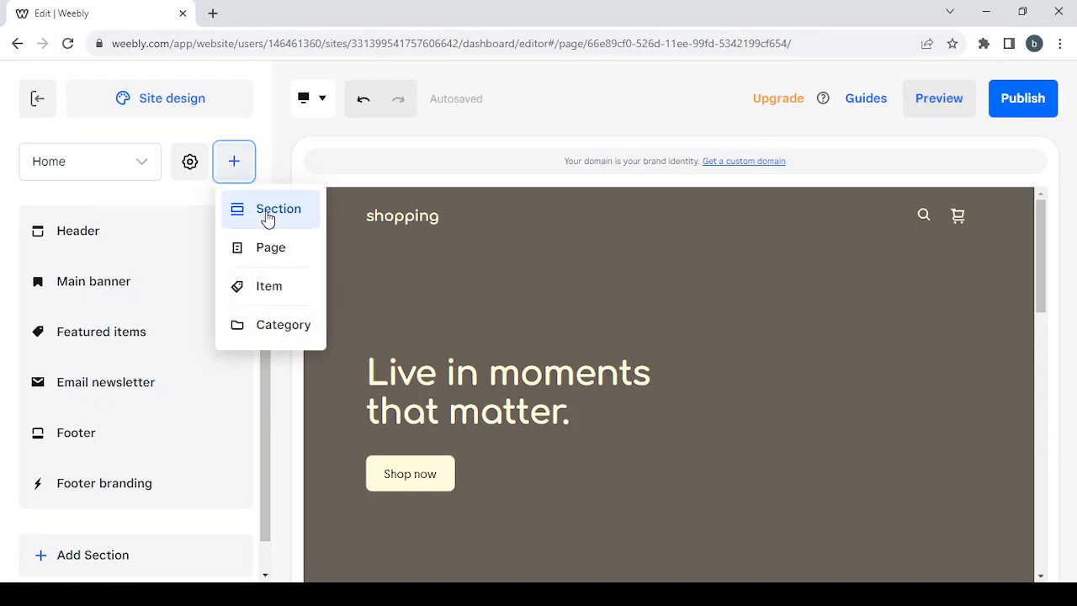
pyautogui.click(243, 168)
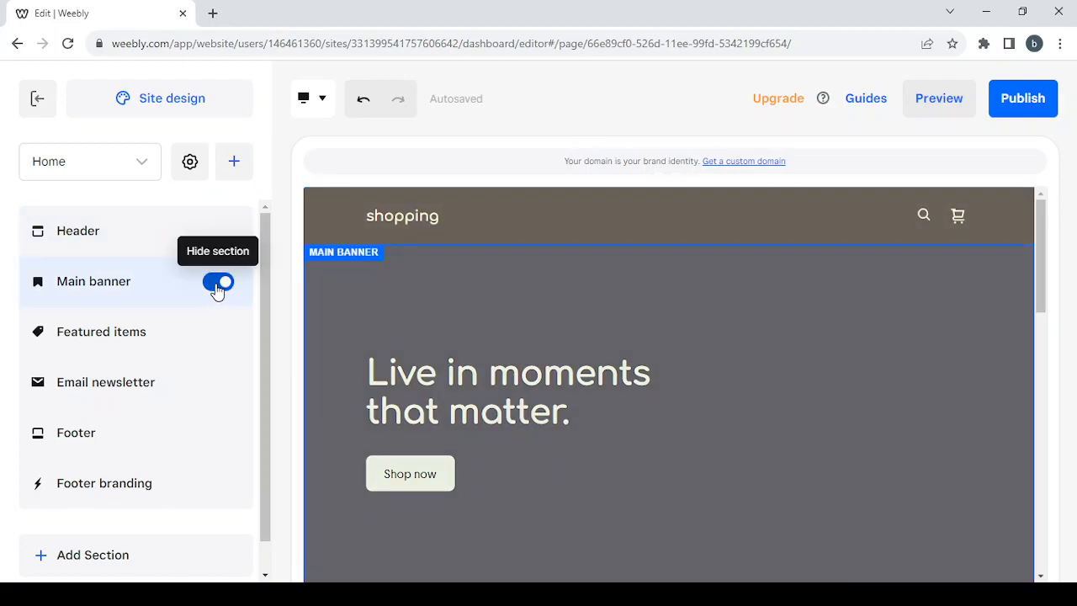
# Step: Hide the main banner section and show it again
pyautogui.click(218, 284)
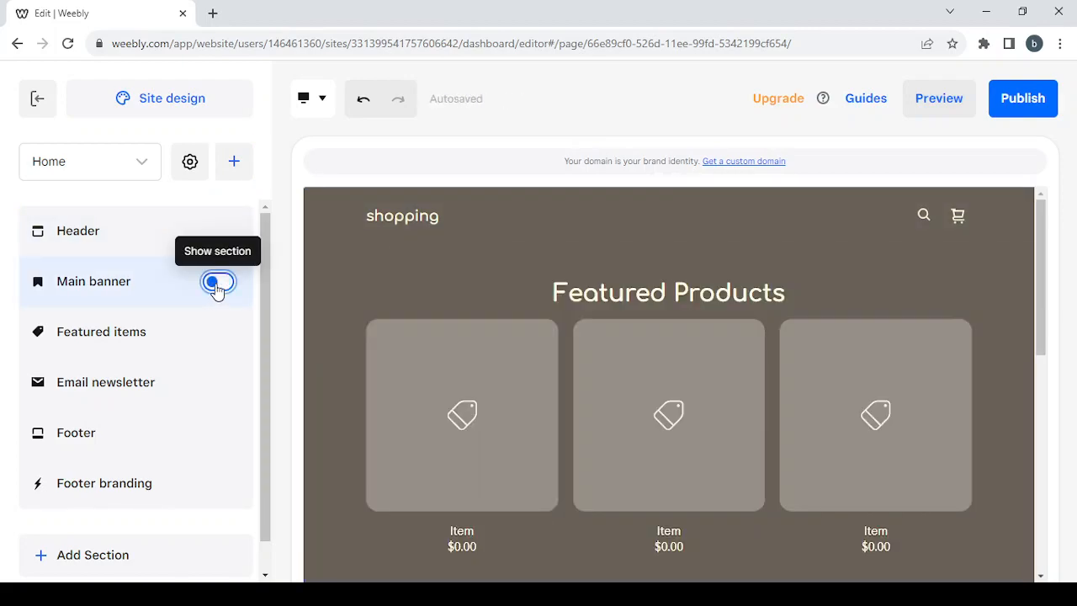
pyautogui.click(218, 284)
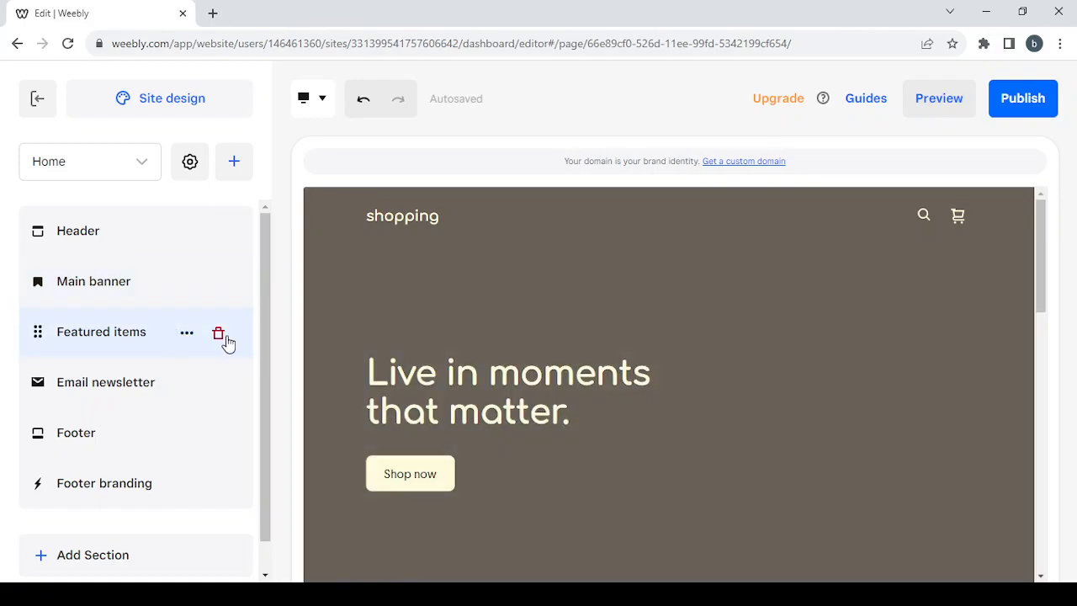
# Step: Start deleting the featured items section and cancel the deletion
pyautogui.click(219, 334)
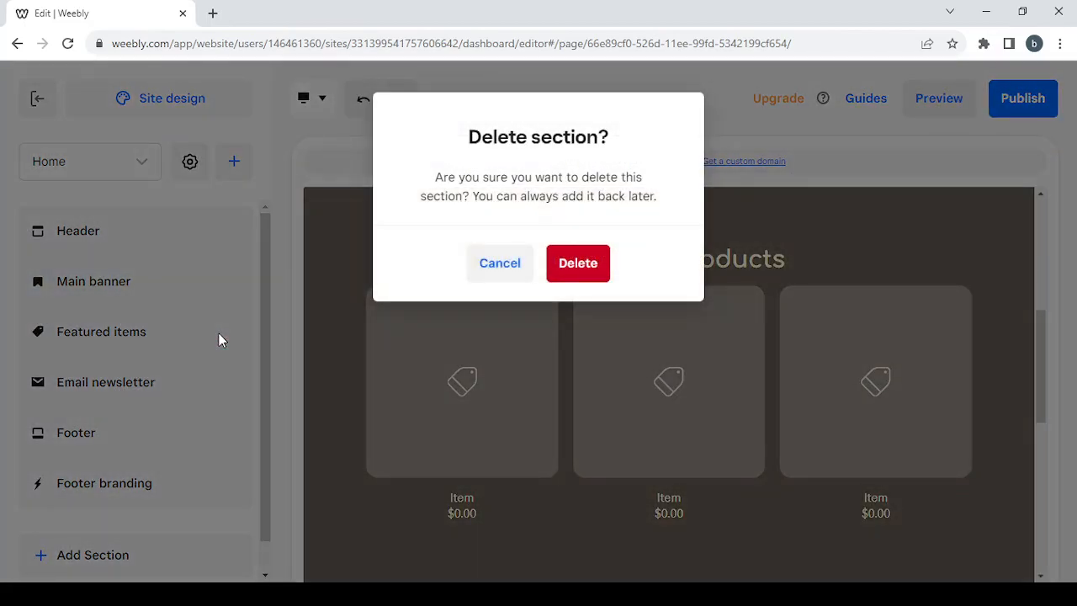
pyautogui.click(494, 269)
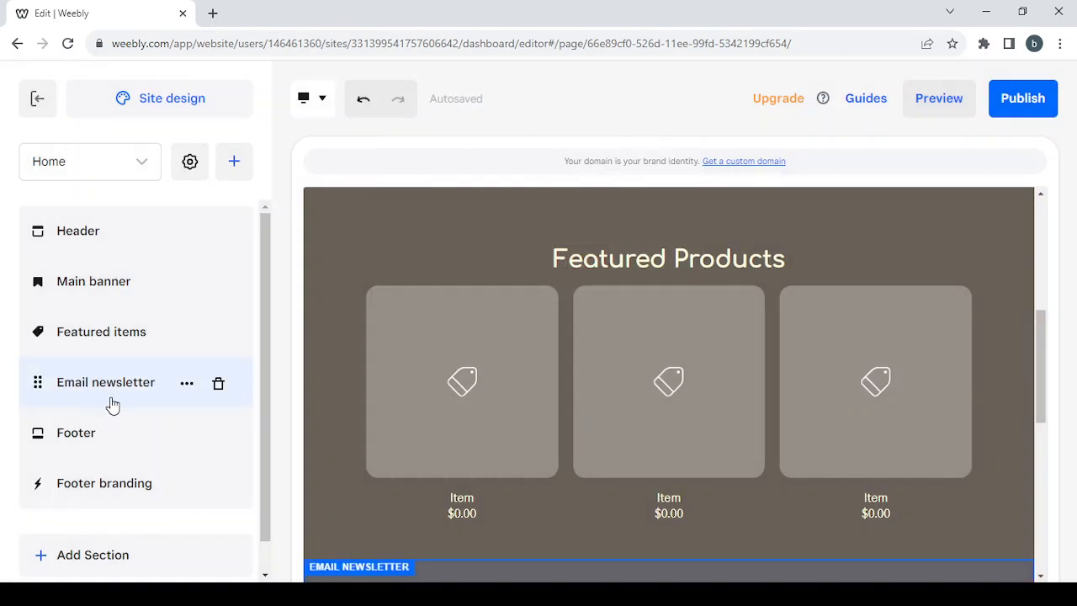
# Step: Move the email newsletter section above the featured items section
pyautogui.moveTo(37, 384); pyautogui.dragTo(40, 331)
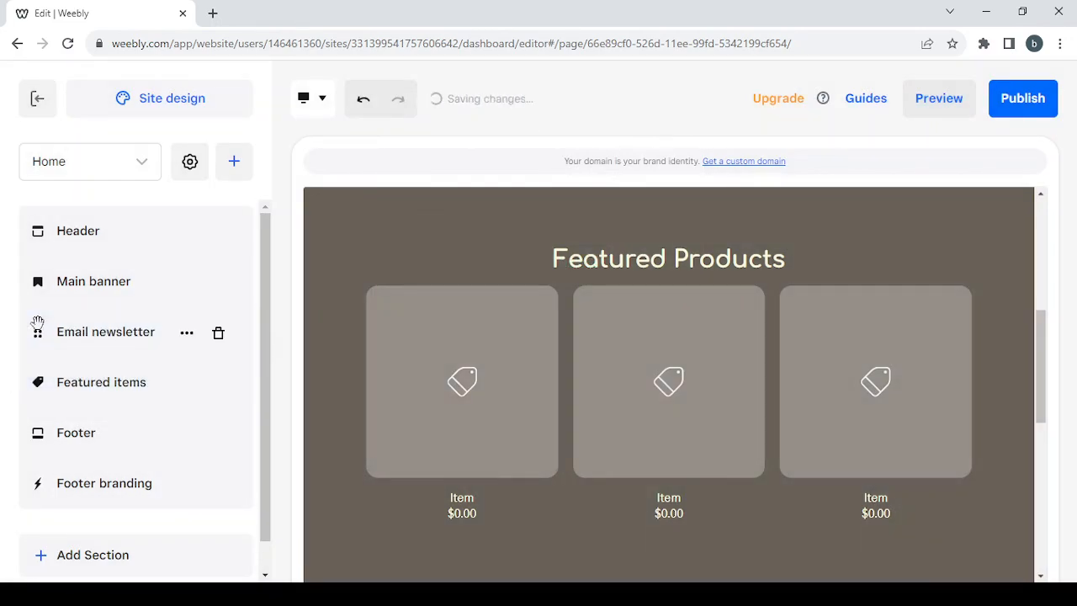